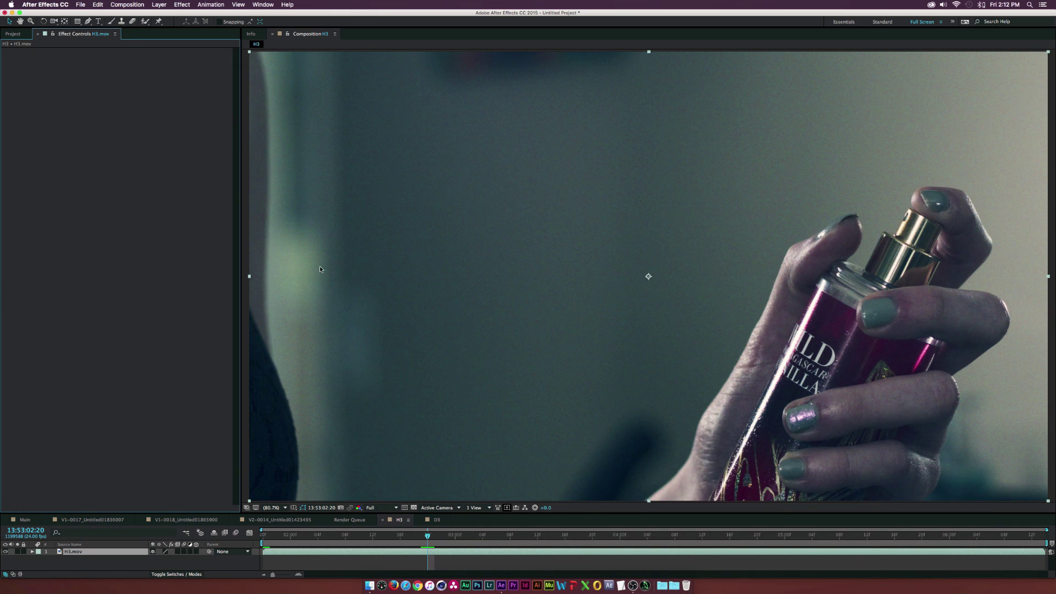
# Step: Apply Remove Grain from Effect > Noise & Grain to the H3.mov layer
pyautogui.click(182, 5)
pyautogui.moveTo(205, 124)
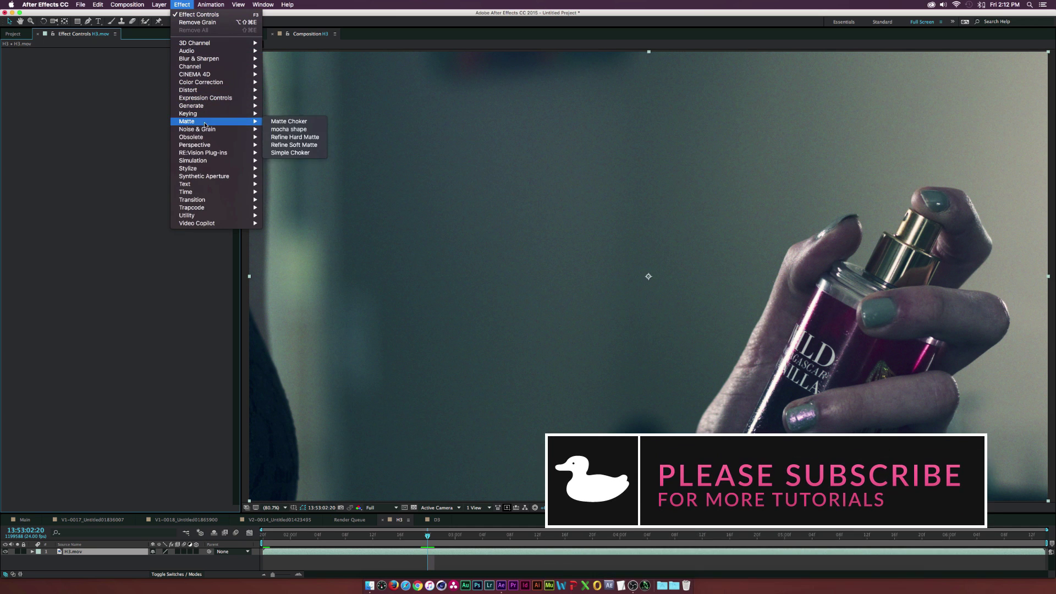
pyautogui.click(291, 200)
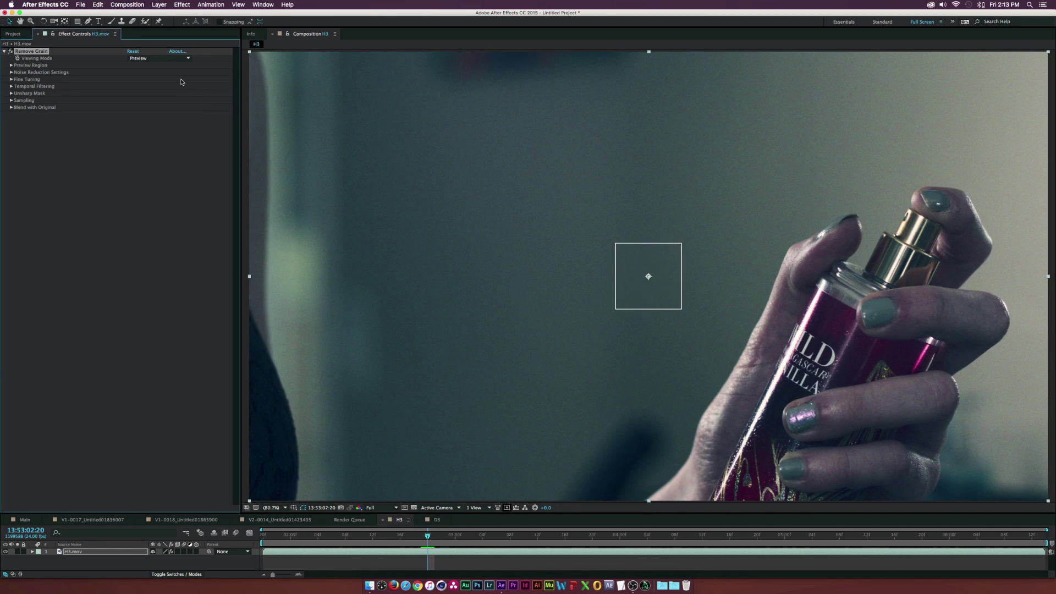
# Step: Set Remove Grain's Viewing Mode to Final Output and toggle the effect off and on to compare
pyautogui.click(152, 58)
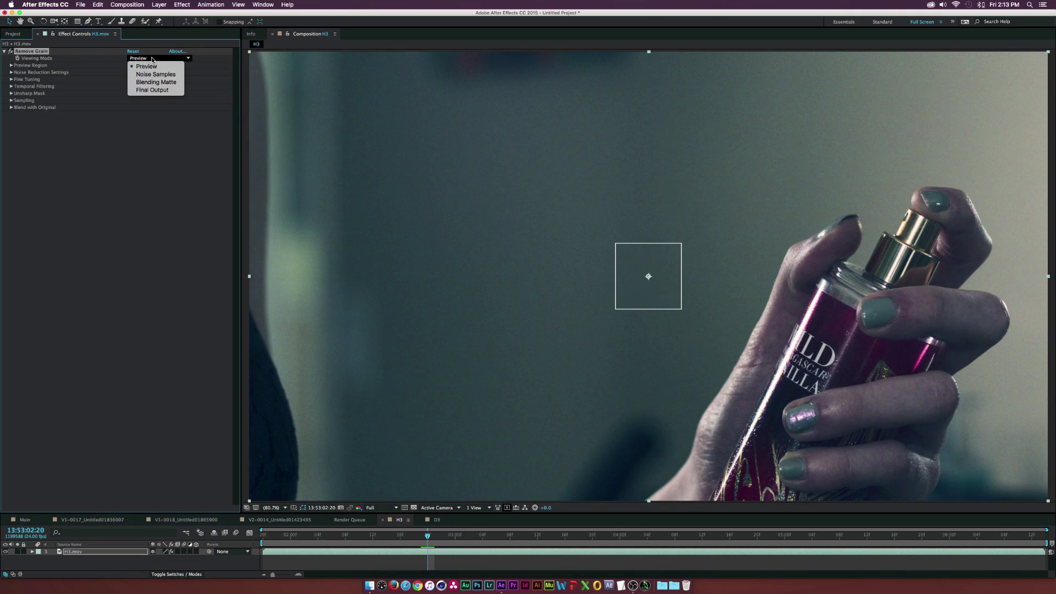
pyautogui.click(150, 90)
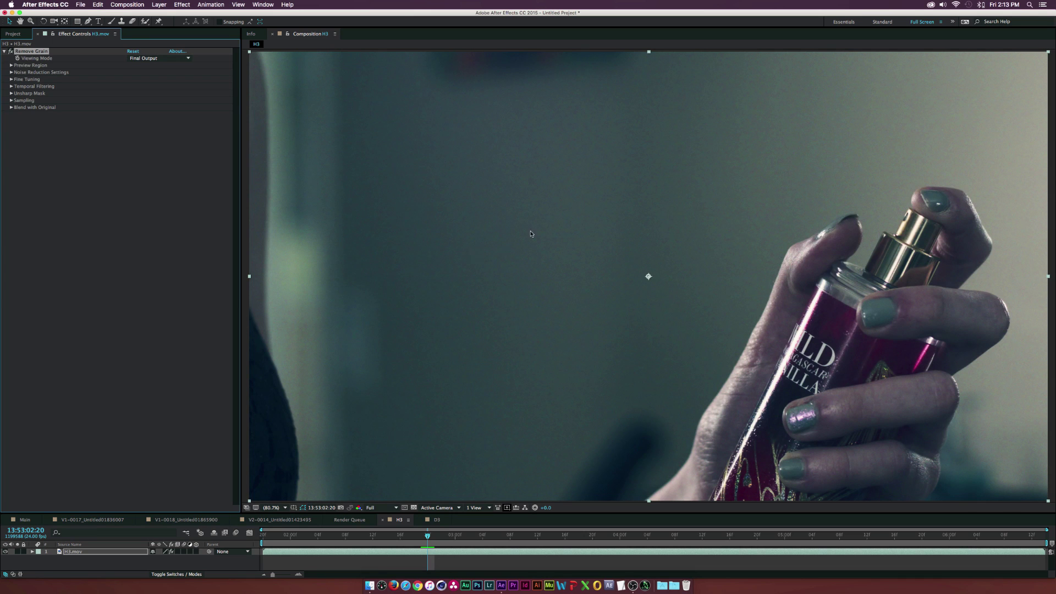
pyautogui.press('.')
pyautogui.press('.')
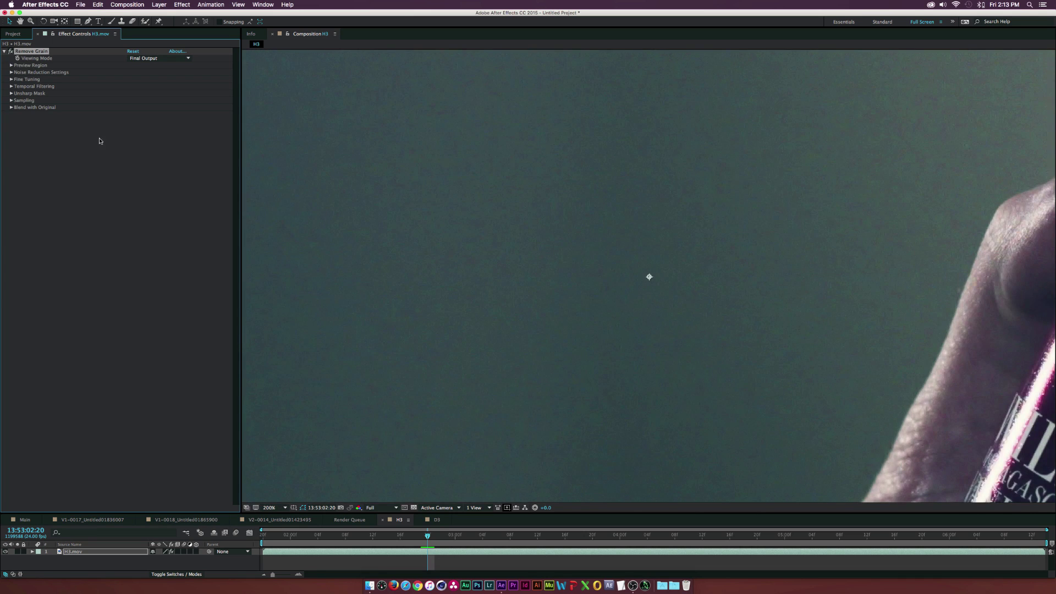
pyautogui.click(10, 51)
pyautogui.click(10, 51)
pyautogui.press(',')
pyautogui.press(',')
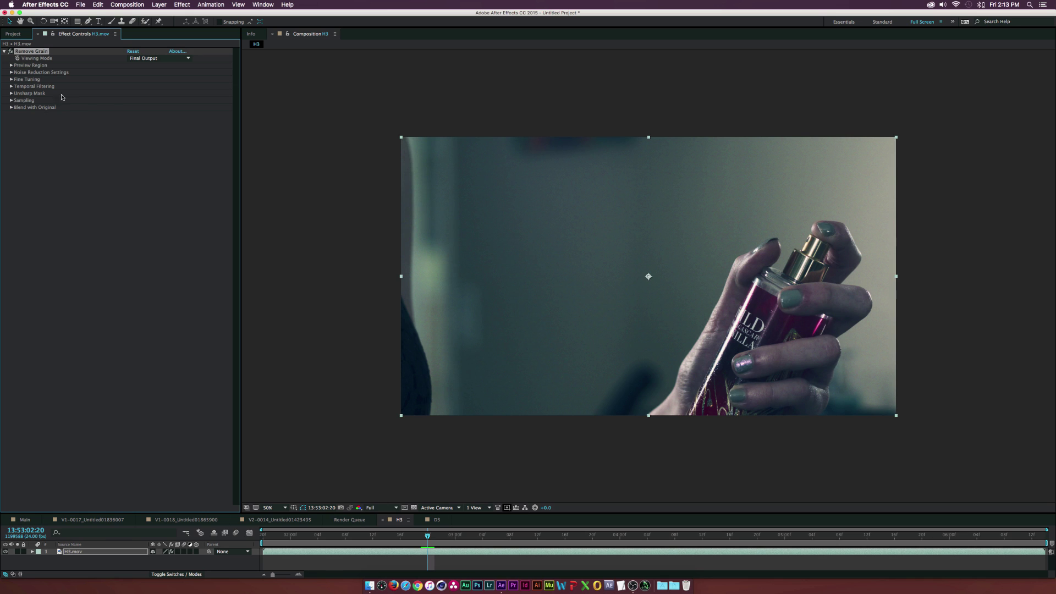
# Step: Expand Noise Reduction Settings and set the Noise Reduction amount to 2.000
pyautogui.click(12, 72)
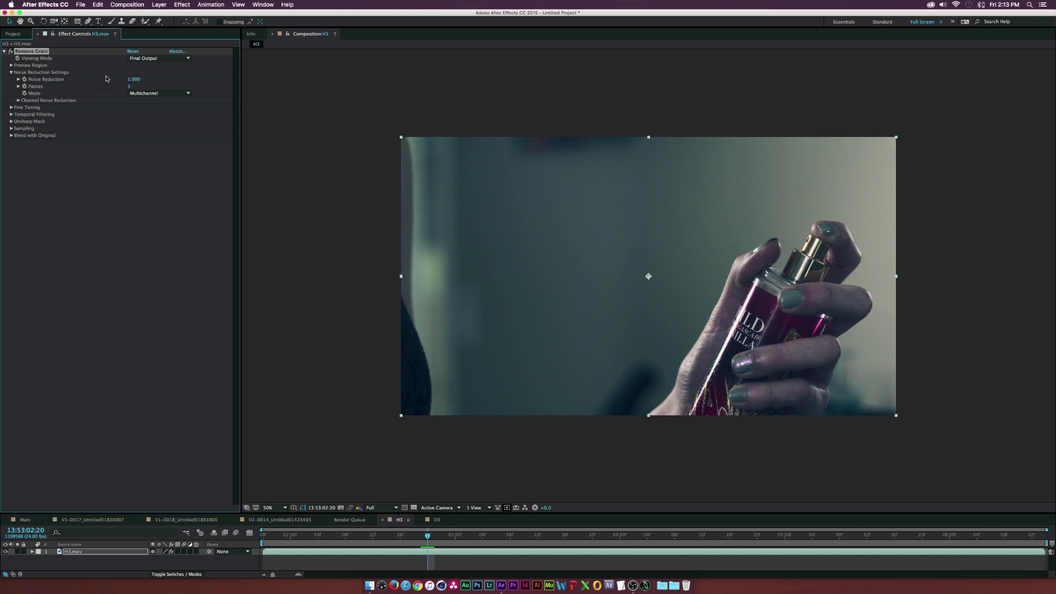
pyautogui.click(133, 79)
pyautogui.write('21')
pyautogui.rightClick(133, 222)
pyautogui.click(82, 198)
# Step: Switch to the D3 composition, select its Remove Grain effect and view it at 100%
pyautogui.click(437, 519)
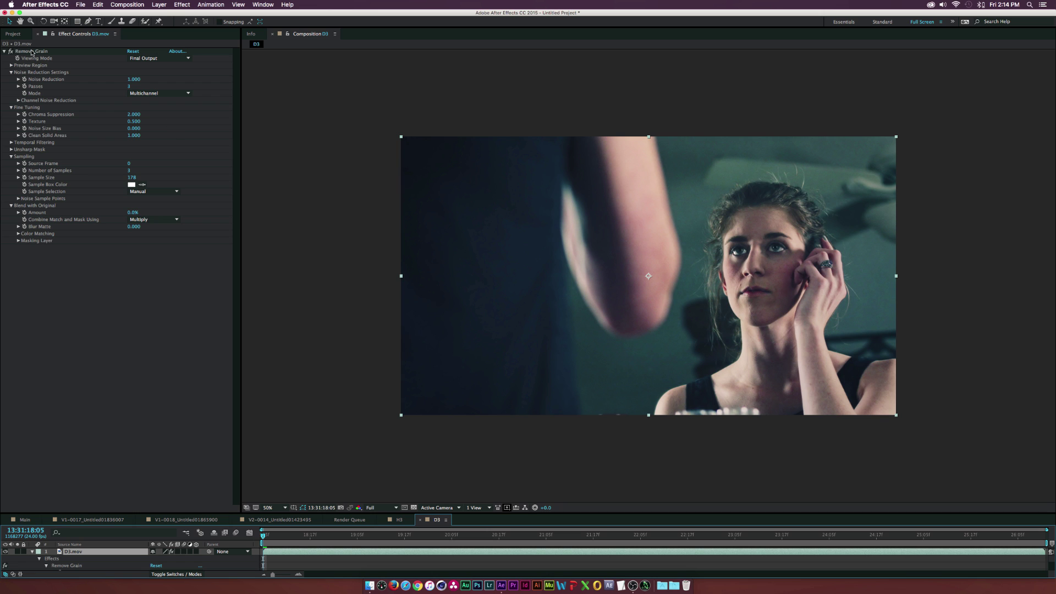
pyautogui.click(12, 52)
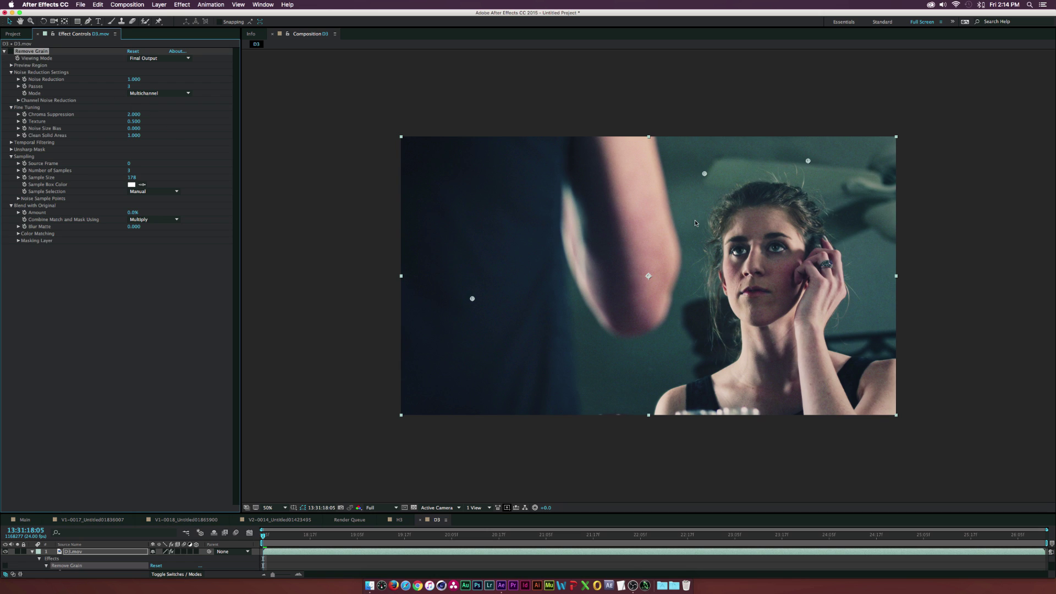
pyautogui.press('.')
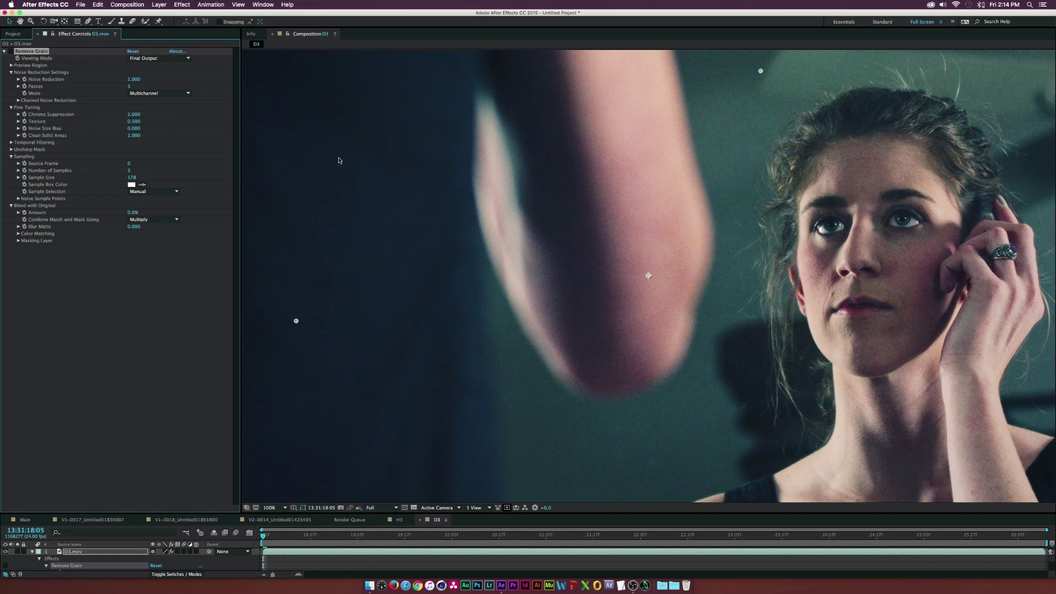
# Step: Reset Remove Grain to defaults and set its Viewing Mode to Final Output
pyautogui.click(133, 51)
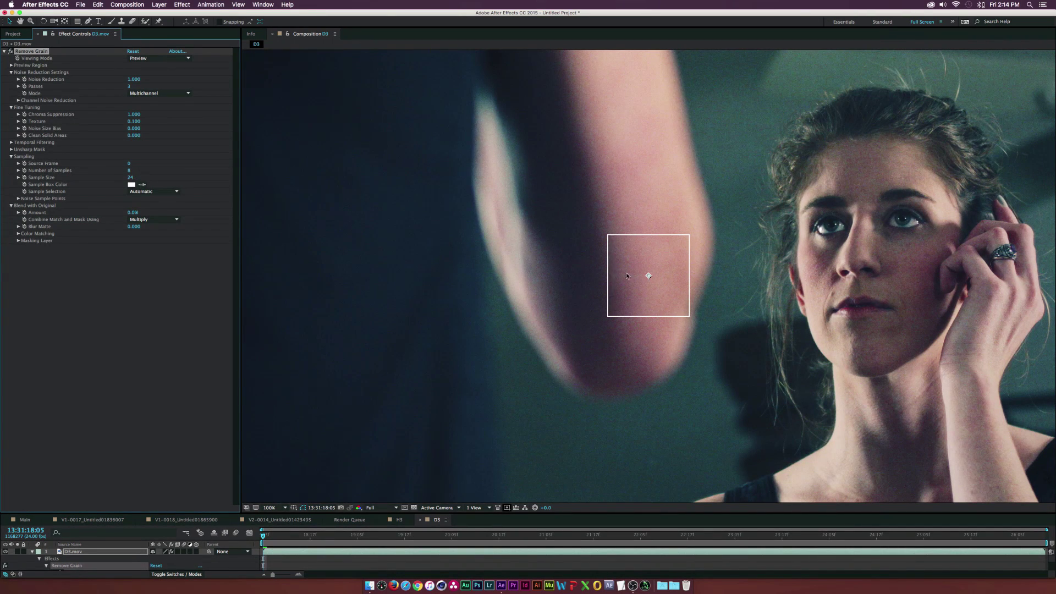
pyautogui.click(159, 57)
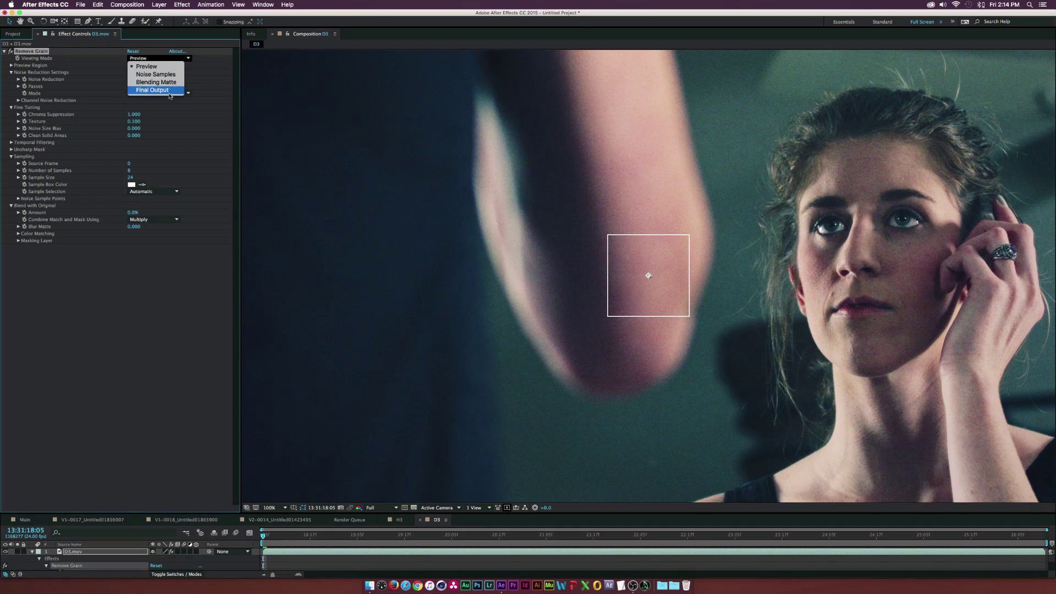
pyautogui.click(153, 89)
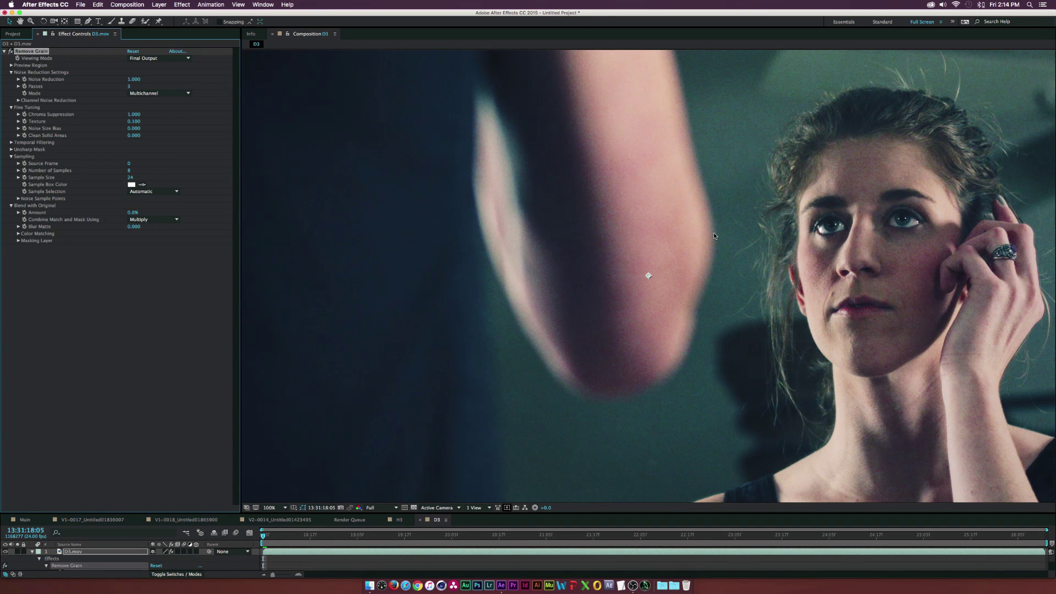
pyautogui.press(',')
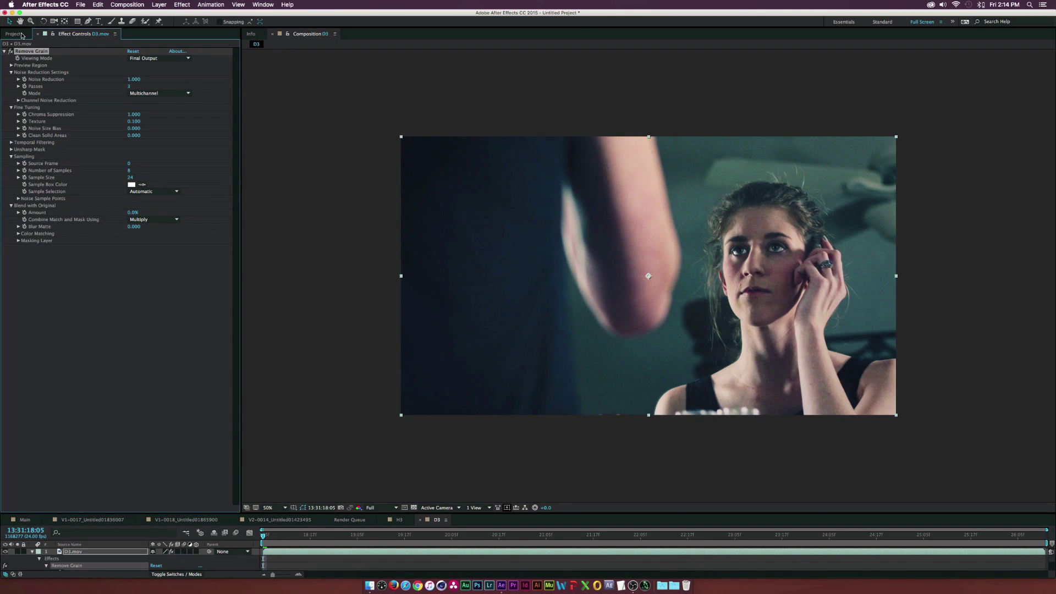
pyautogui.click(134, 79)
pyautogui.write('2')
pyautogui.click(168, 322)
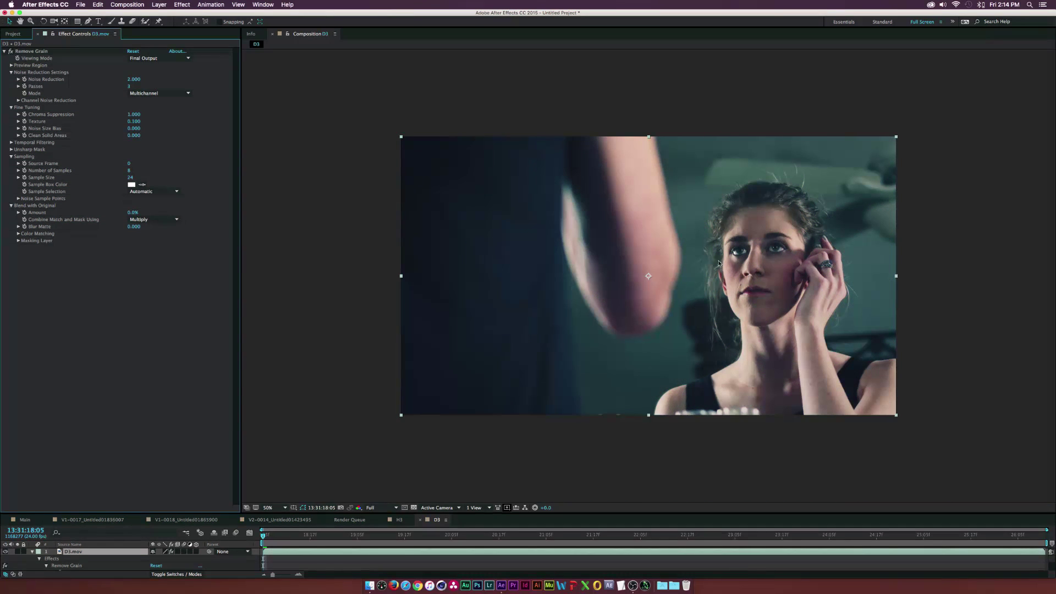
pyautogui.press('.')
pyautogui.press('.')
pyautogui.press('.')
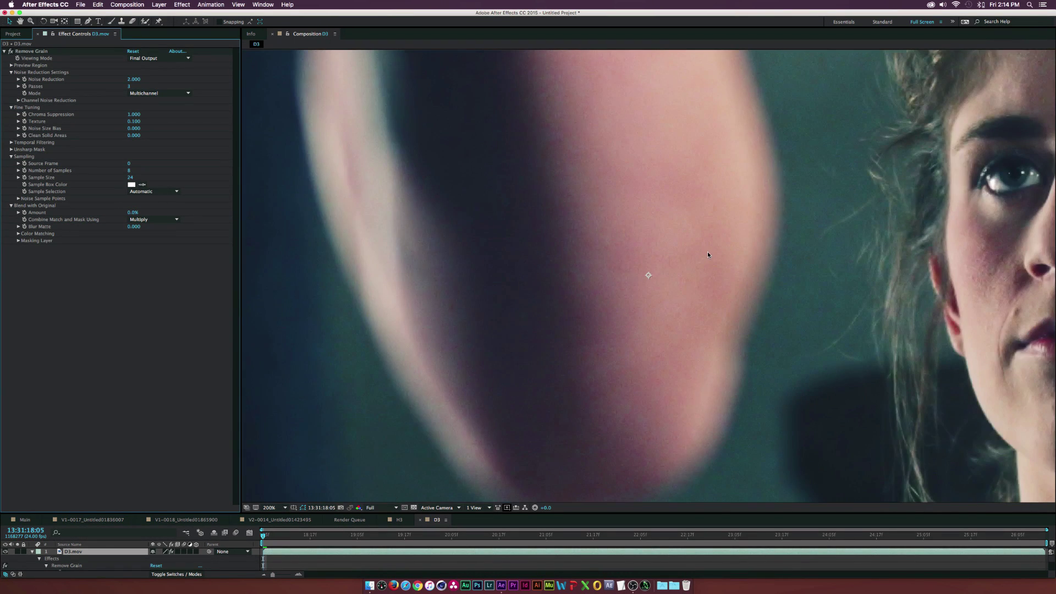
pyautogui.press(',')
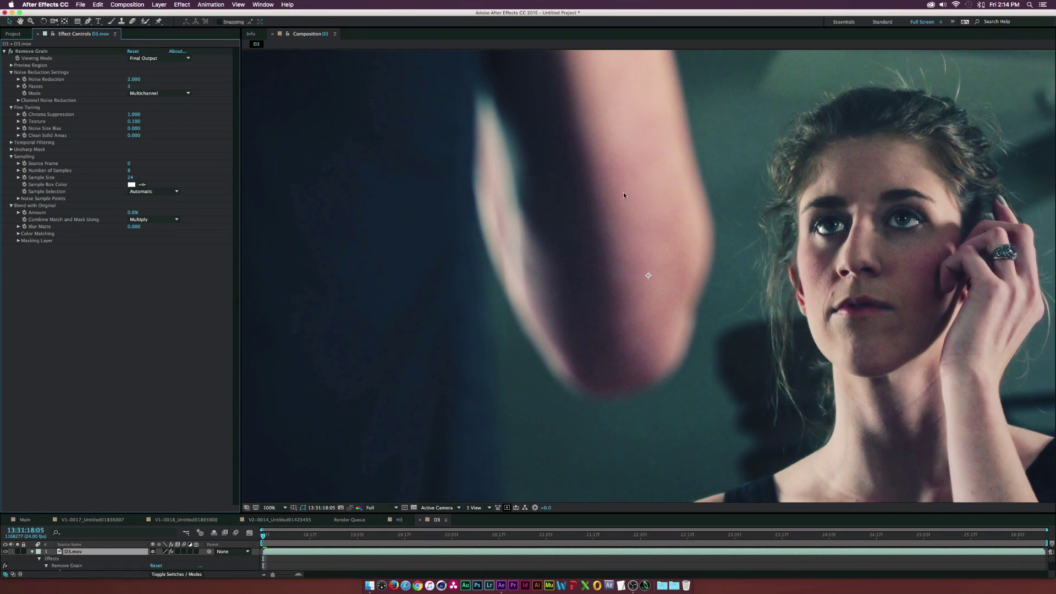
pyautogui.click(134, 79)
pyautogui.write('3')
pyautogui.press('Return')
pyautogui.click(10, 51)
pyautogui.press(',')
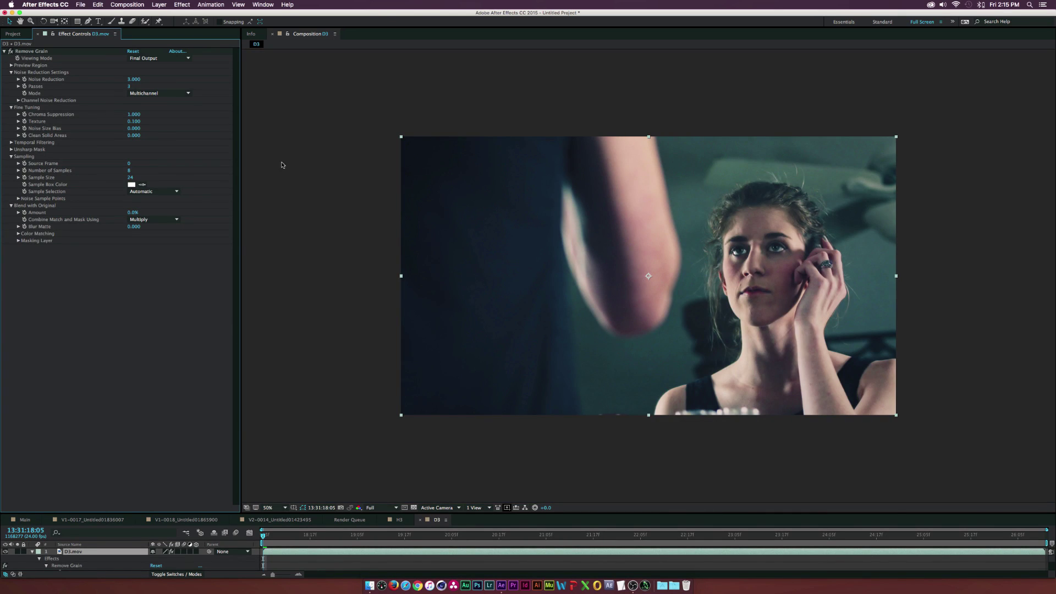
pyautogui.click(134, 81)
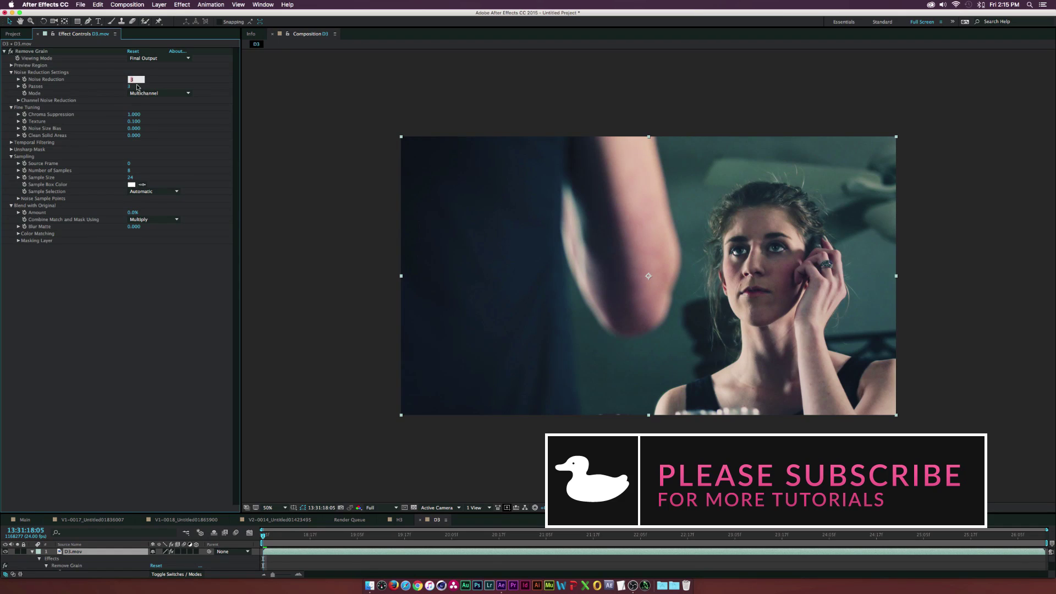
pyautogui.click(144, 313)
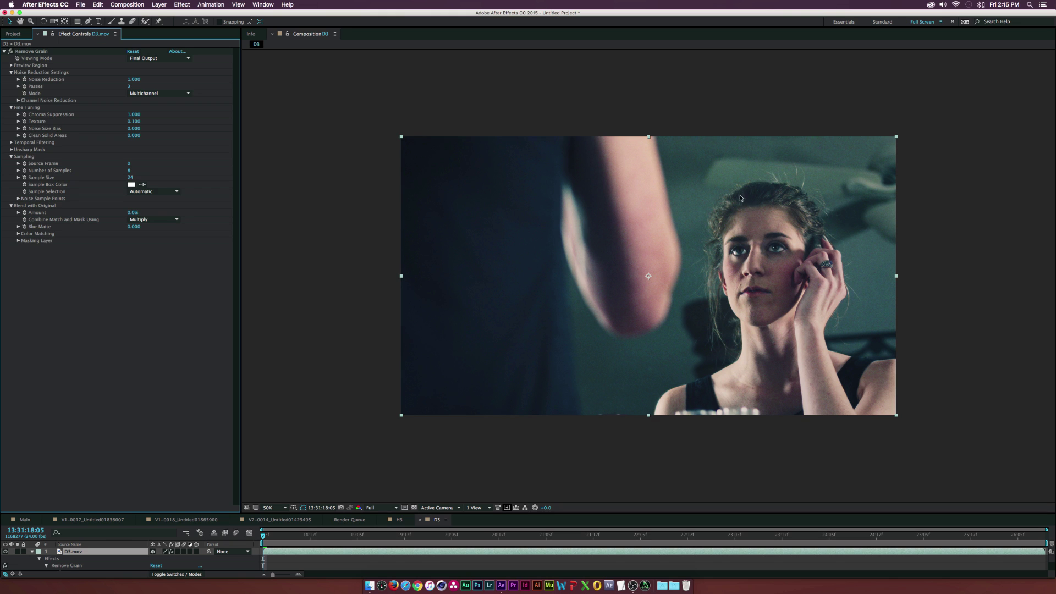
# Step: Show Noise Samples and switch sample selection to Manual with 3 samples
pyautogui.click(142, 58)
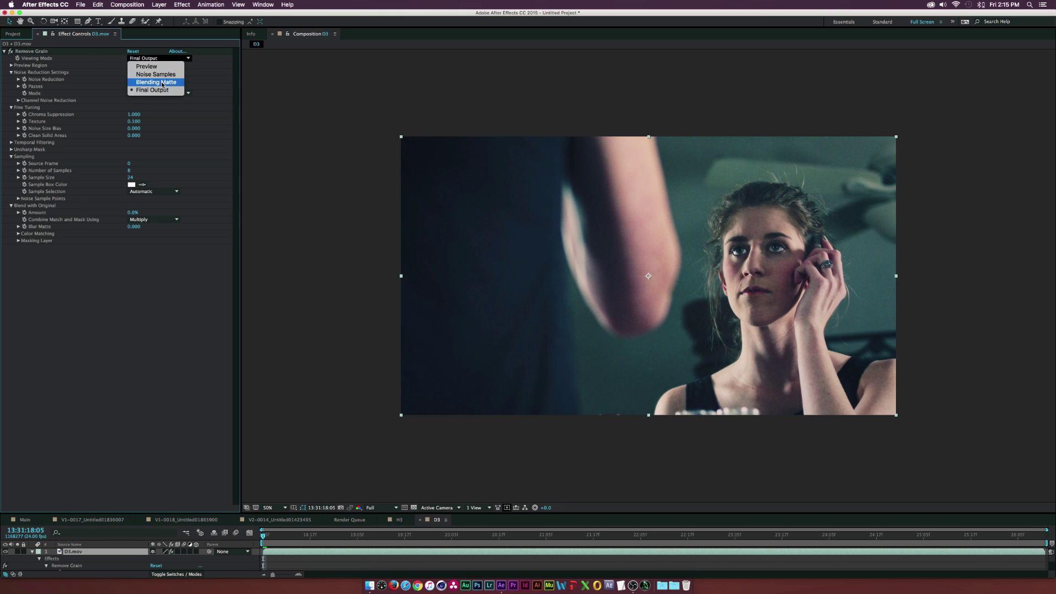
pyautogui.click(147, 75)
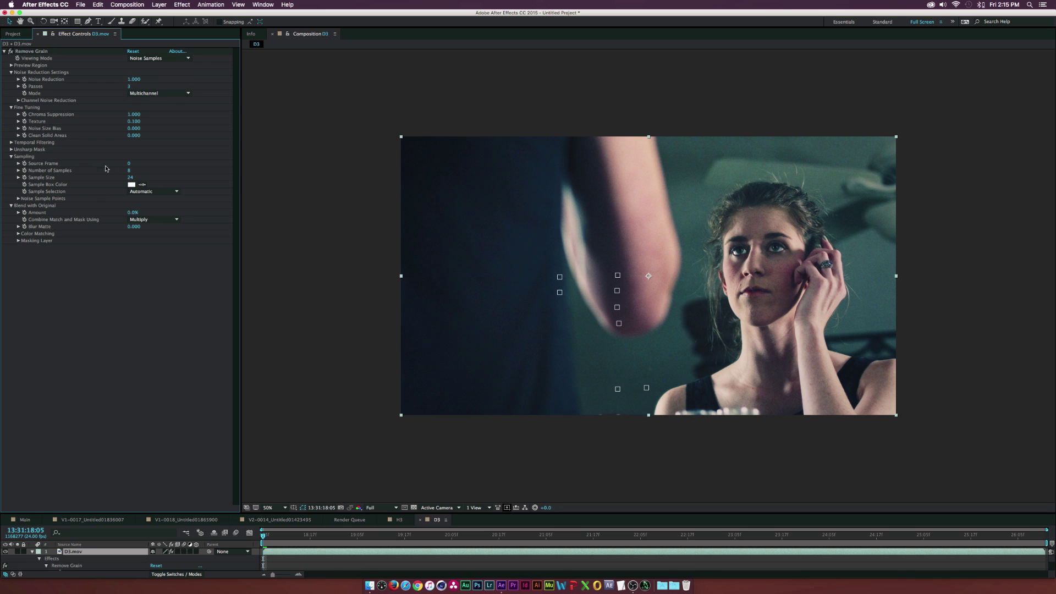
pyautogui.click(154, 191)
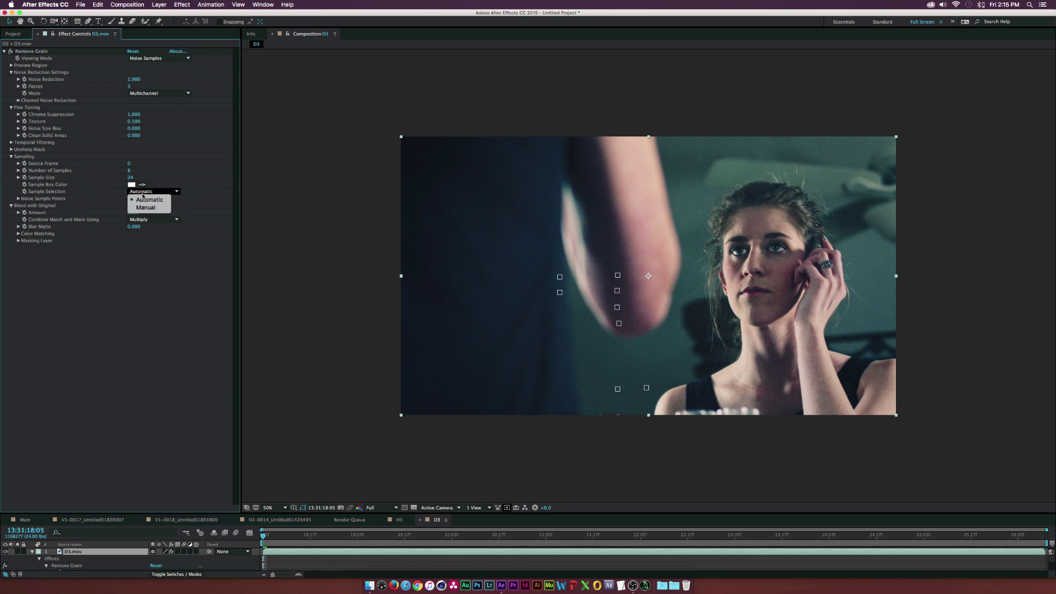
pyautogui.click(229, 217)
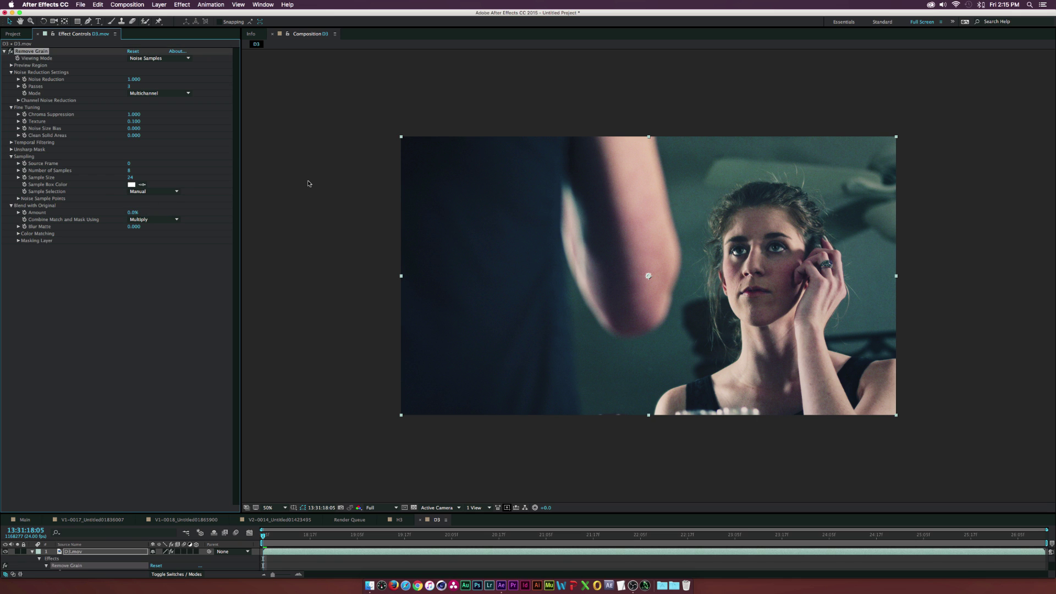
pyautogui.click(131, 170)
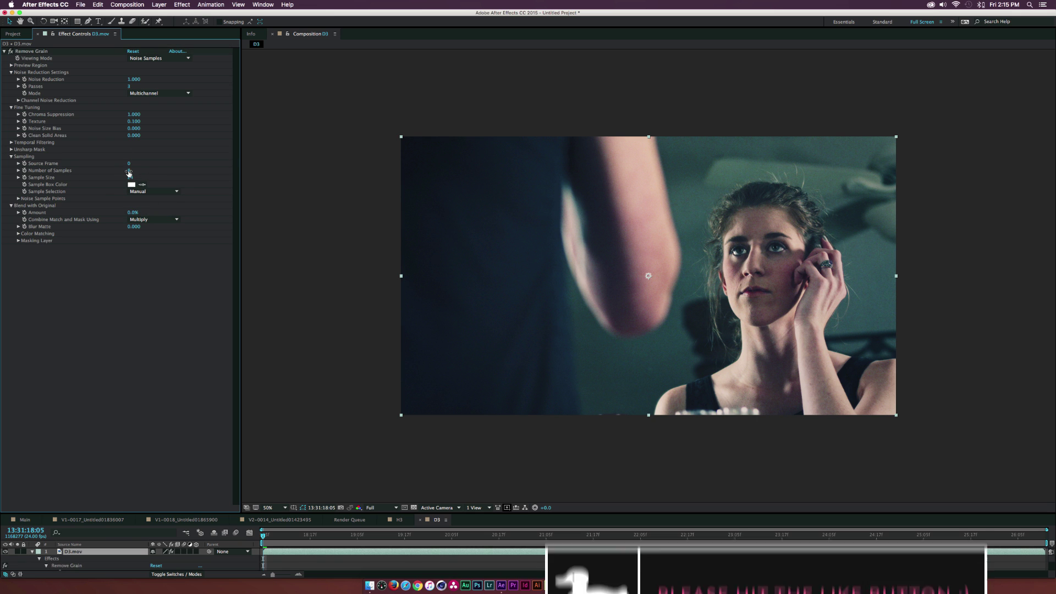
pyautogui.write('3')
pyautogui.press('Return')
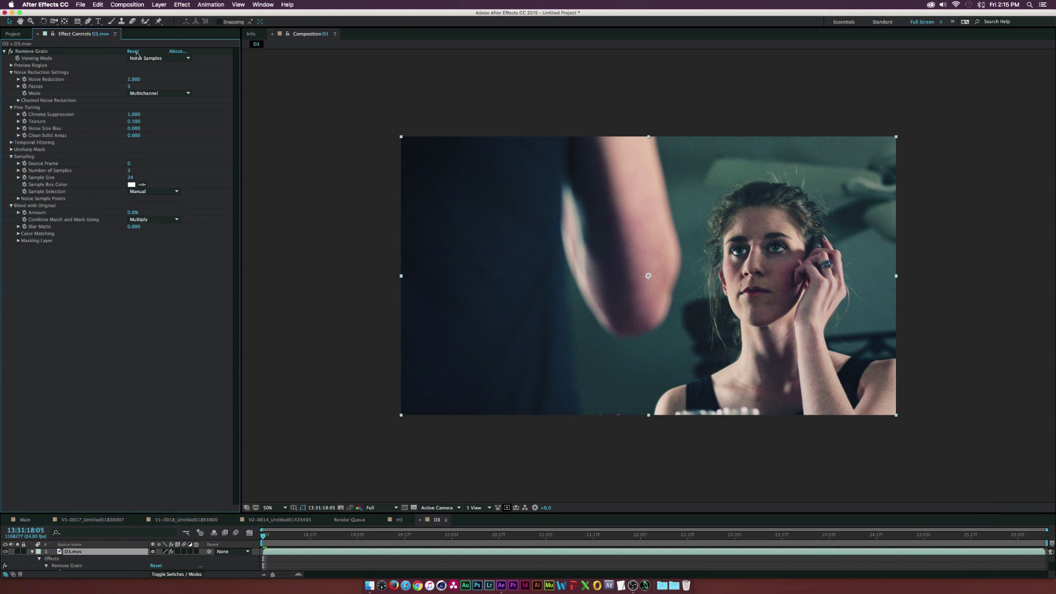
# Step: Drag the three noise sample points onto the dark shirt, the wall and the lower-left corner
pyautogui.click(45, 53)
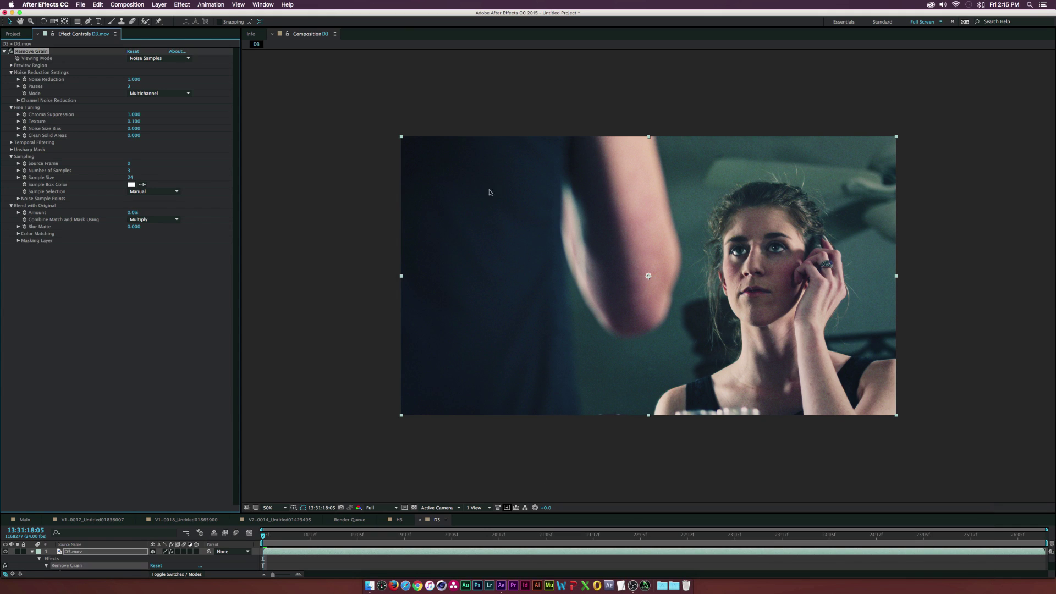
pyautogui.click(648, 276)
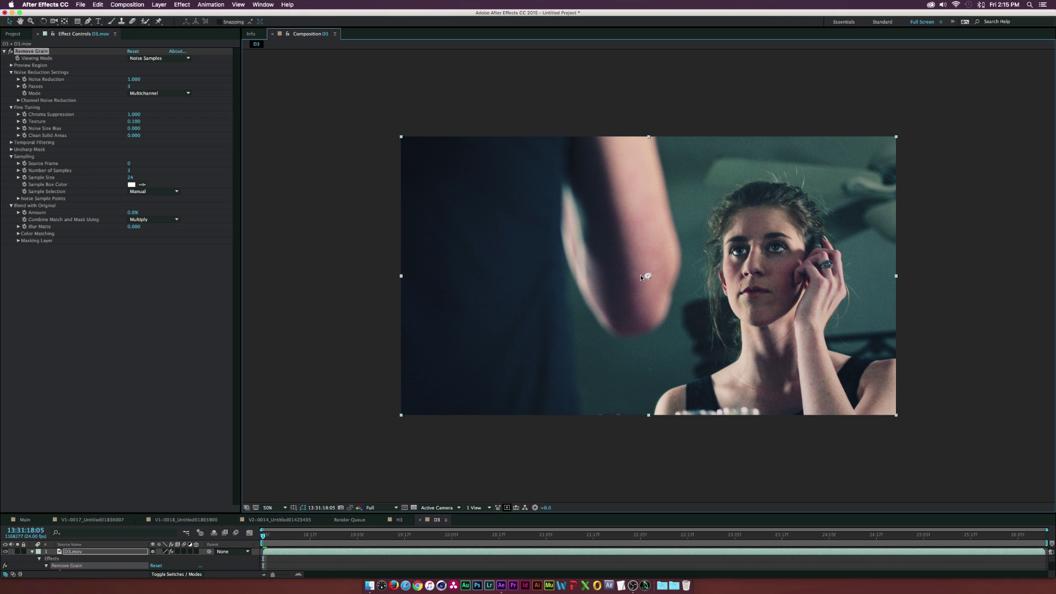
pyautogui.moveTo(638, 277); pyautogui.dragTo(484, 306)
pyautogui.moveTo(649, 277); pyautogui.dragTo(743, 160)
pyautogui.moveTo(650, 278); pyautogui.dragTo(454, 377)
# Step: Adjust the noise Sample Size, settling on 201
pyautogui.moveTo(130, 178); pyautogui.dragTo(123, 317)
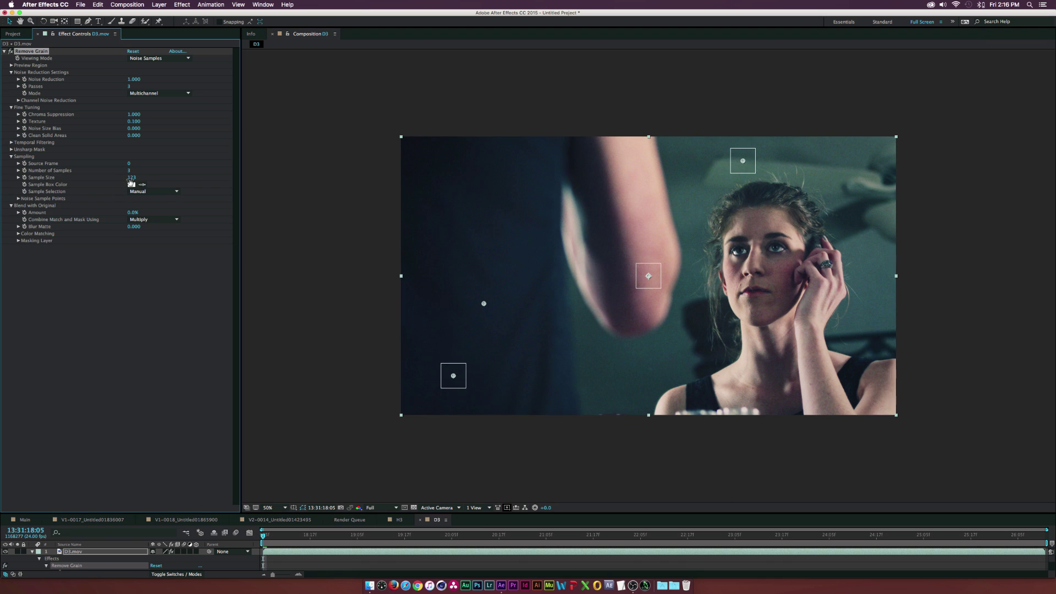
pyautogui.moveTo(131, 177); pyautogui.dragTo(168, 293)
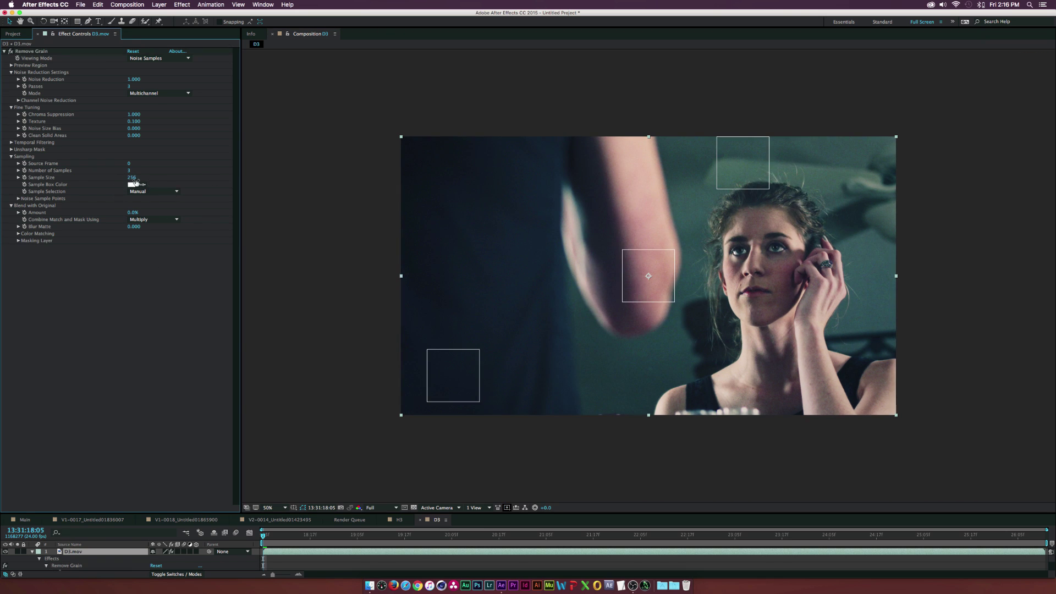
pyautogui.moveTo(132, 178); pyautogui.dragTo(143, 326)
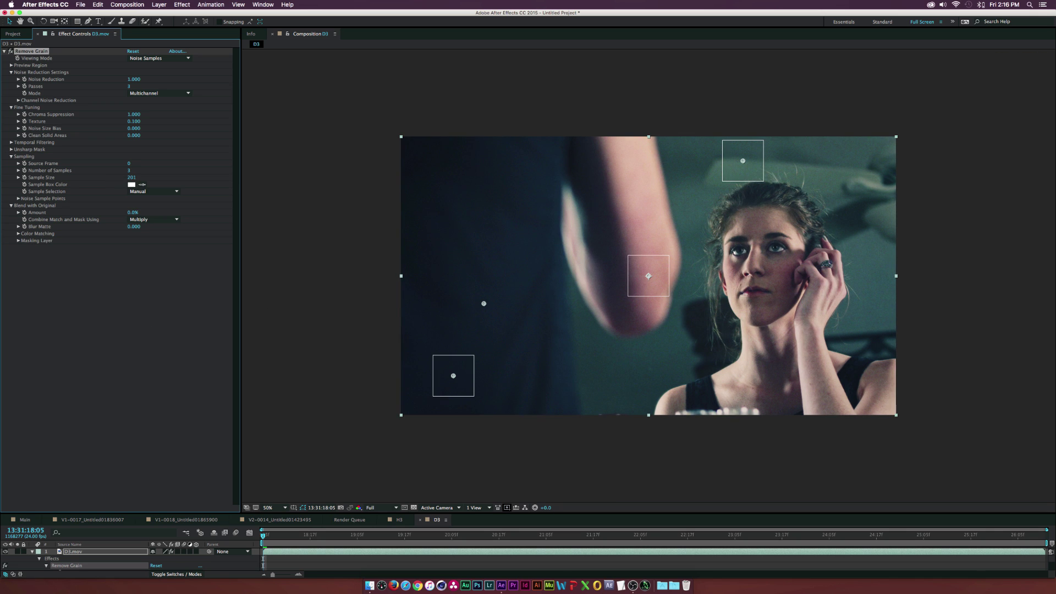
# Step: Set Viewing Mode to Final Output, Noise Reduction to 3, and inspect at full size
pyautogui.click(140, 58)
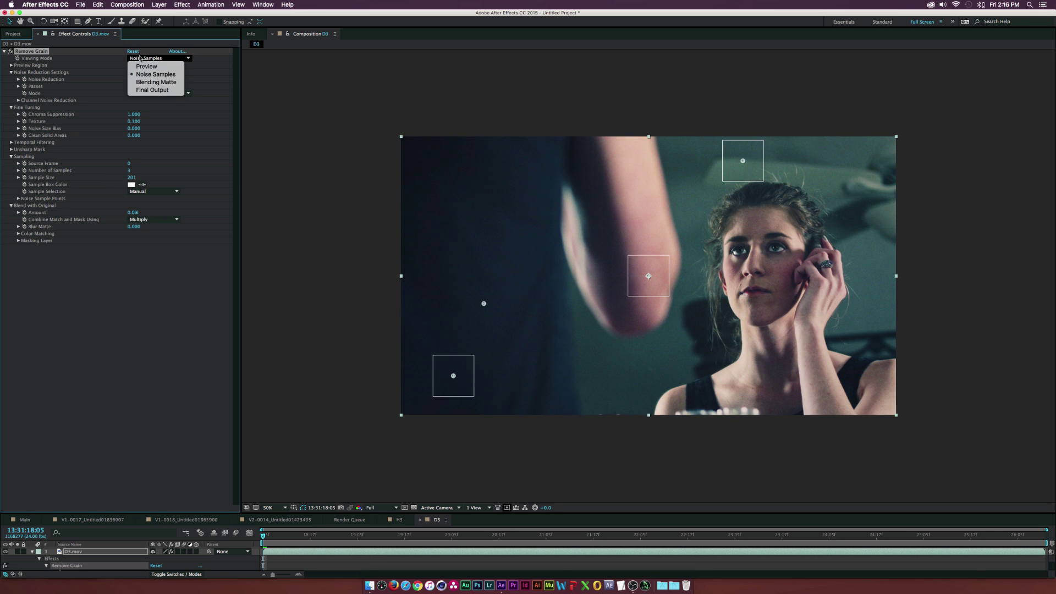
pyautogui.click(148, 92)
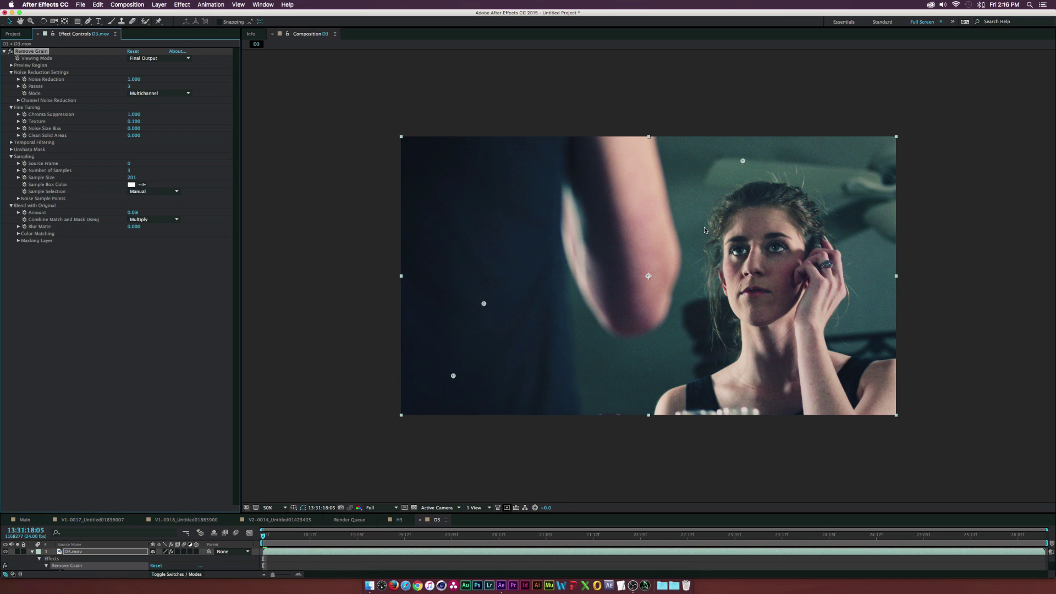
pyautogui.click(134, 79)
pyautogui.write('3')
pyautogui.press('Return')
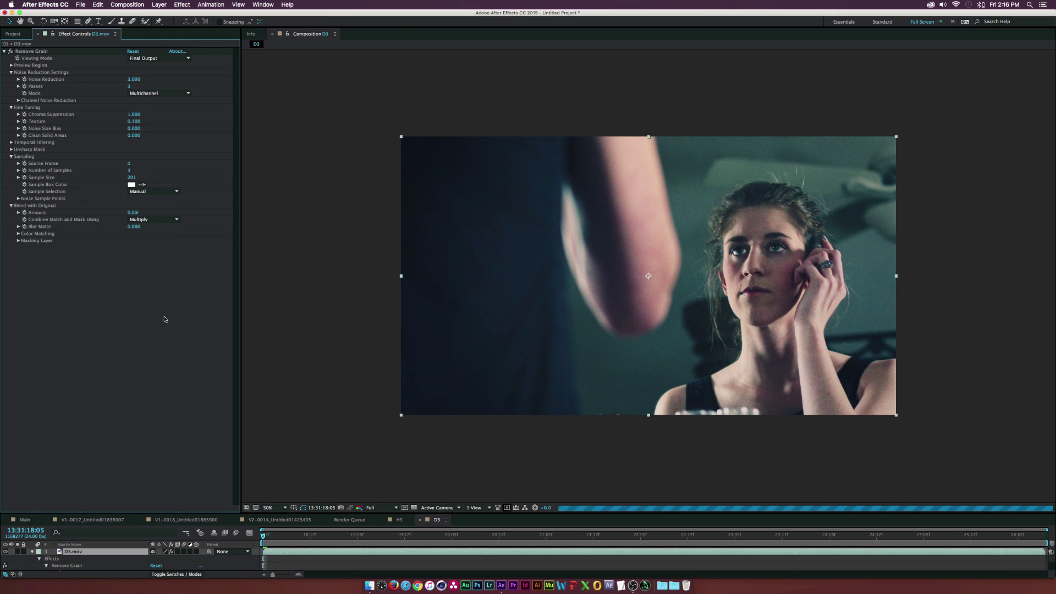
pyautogui.press('/')
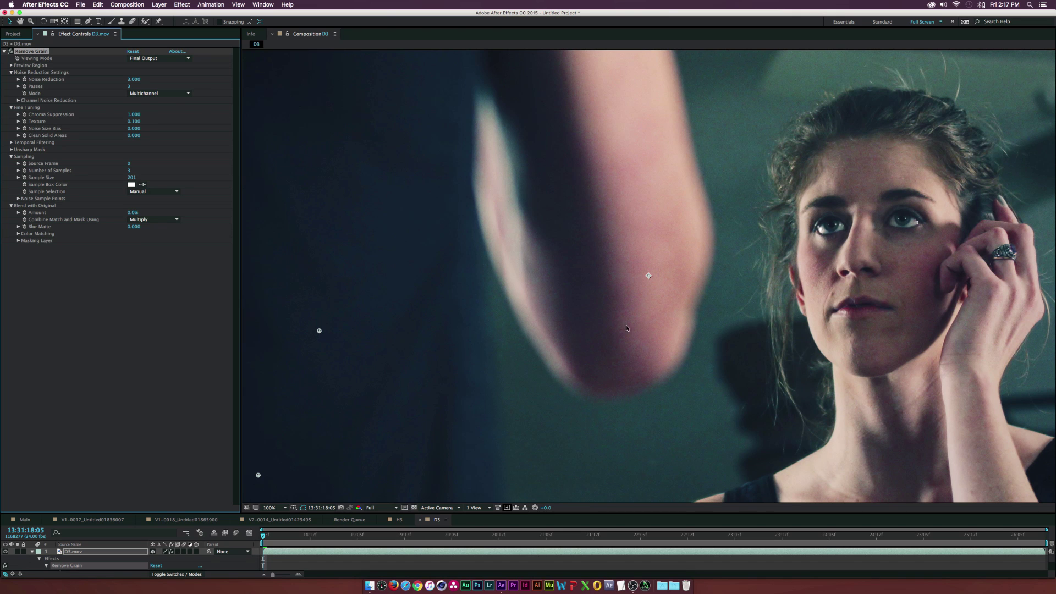
# Step: Raise the Number of Samples to 4 and zoom back out to the whole frame
pyautogui.click(130, 170)
pyautogui.click(134, 337)
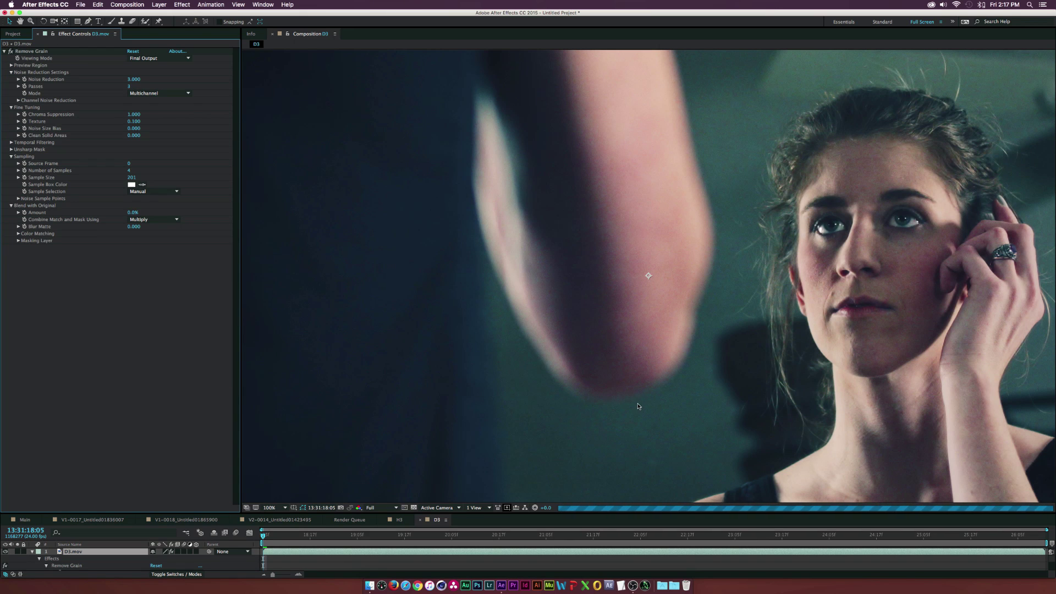
pyautogui.click(667, 277)
pyautogui.press(',')
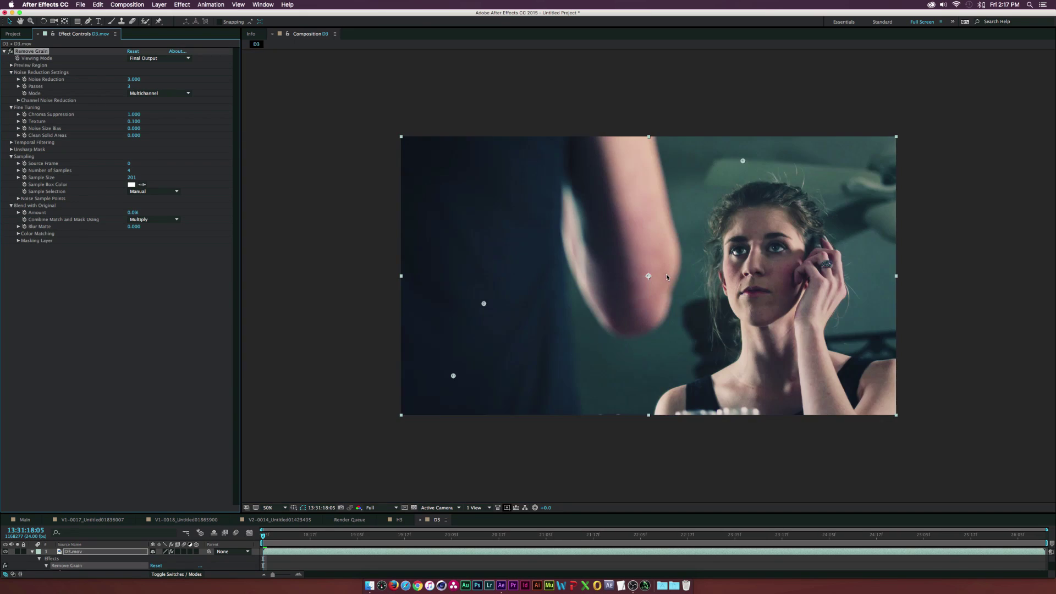
# Step: Move the fourth noise sample onto the dark area below the arm and zoom to 100%
pyautogui.moveTo(650, 276); pyautogui.dragTo(636, 367)
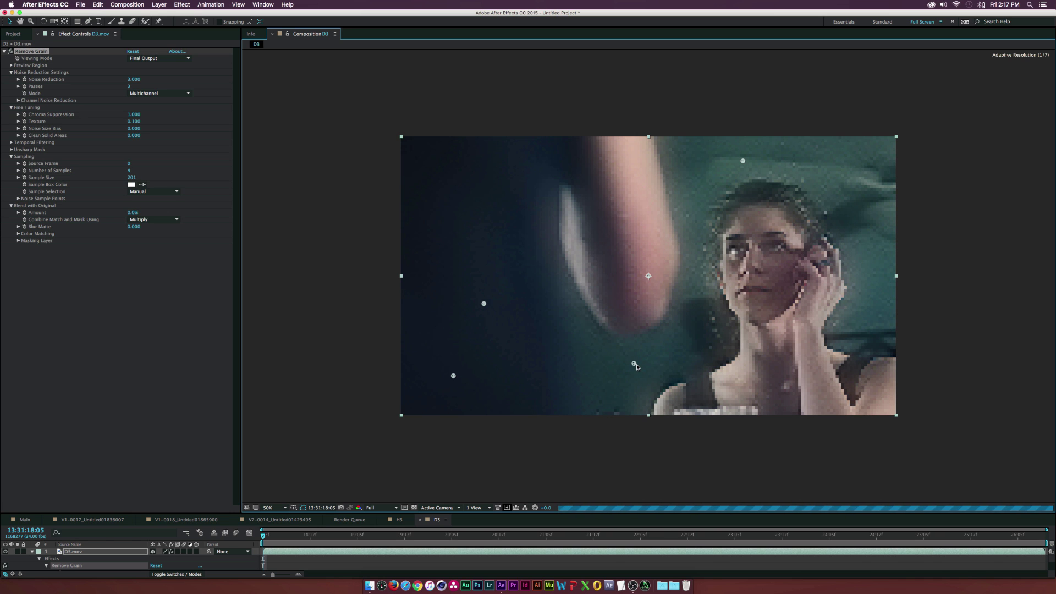
pyautogui.press('.')
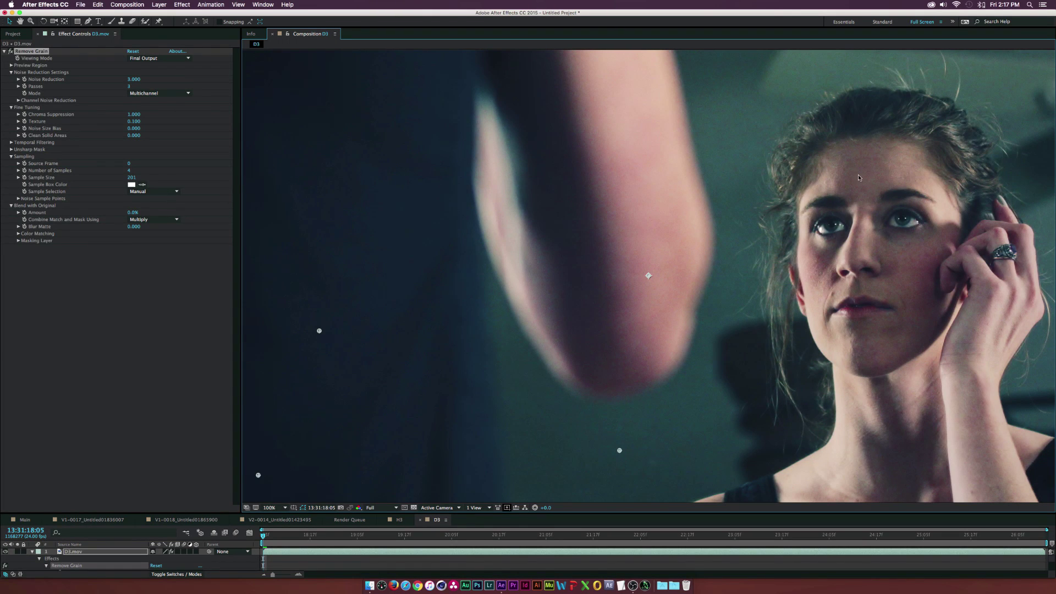
# Step: Try Chroma Suppression at 2, then at 3
pyautogui.click(137, 115)
pyautogui.write('2')
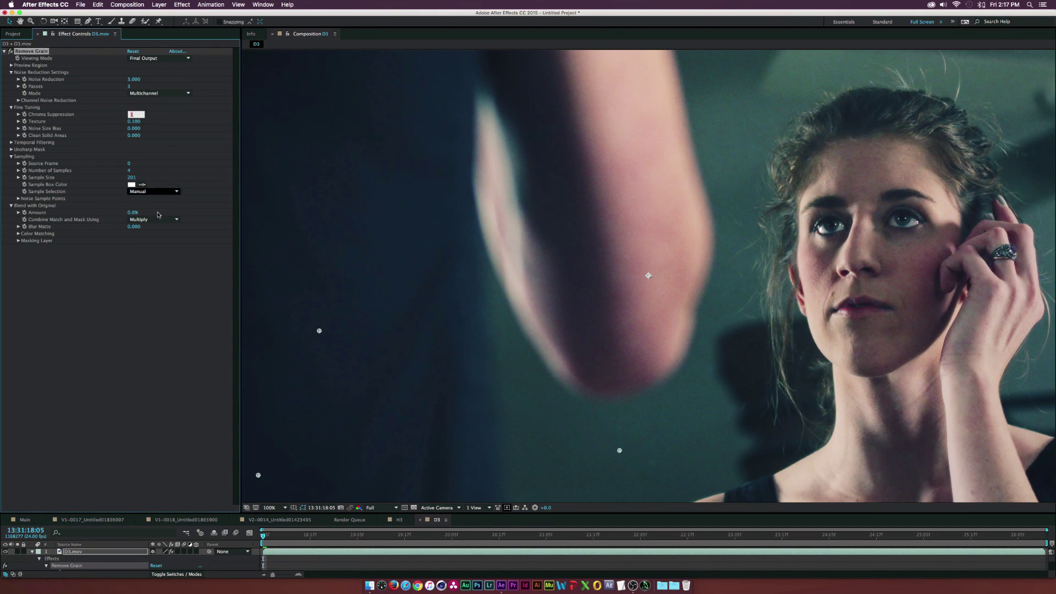
pyautogui.click(132, 304)
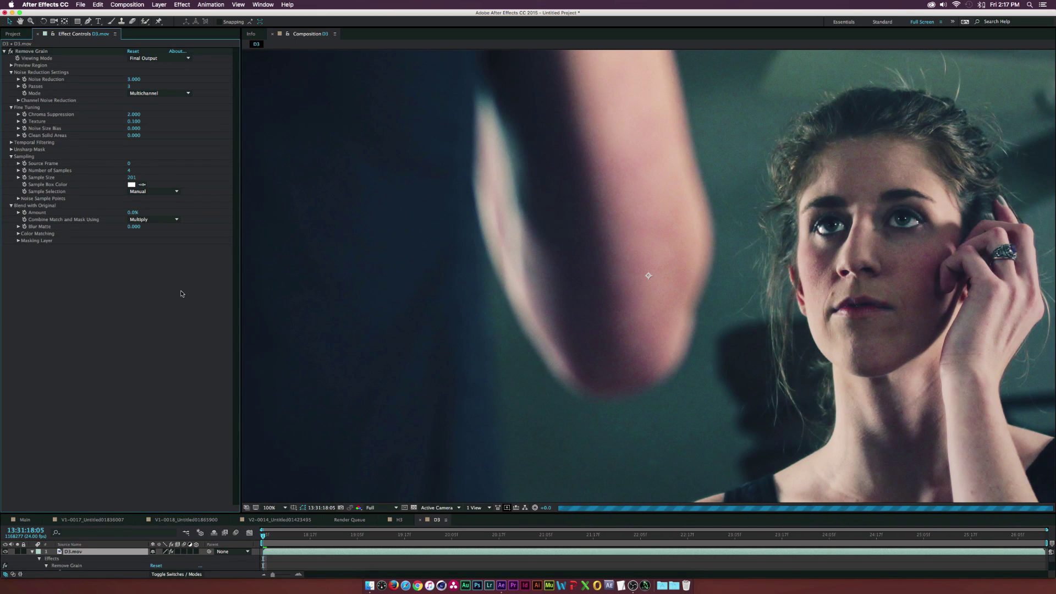
pyautogui.click(135, 117)
pyautogui.write('3')
pyautogui.click(161, 351)
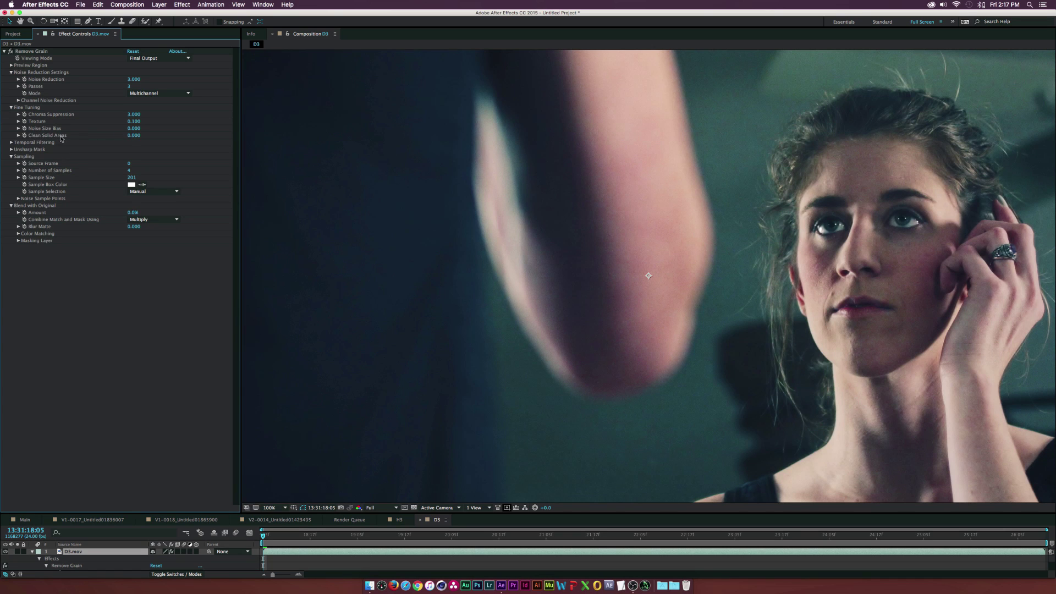
# Step: Set the Fine Tuning Texture value to 1.000
pyautogui.click(134, 135)
pyautogui.write('1')
pyautogui.click(158, 347)
pyautogui.click(133, 121)
pyautogui.write('1')
pyautogui.press('Return')
# Step: Toggle Remove Grain to compare before and after, then set Clean Solid Areas to 0.500
pyautogui.click(12, 50)
pyautogui.click(134, 136)
pyautogui.write('.5')
pyautogui.press('Return')
# Step: Zoom out to 50%, then zoom into the V2-0014 frame to 200% and back to 100%
pyautogui.press(',')
pyautogui.press(',')
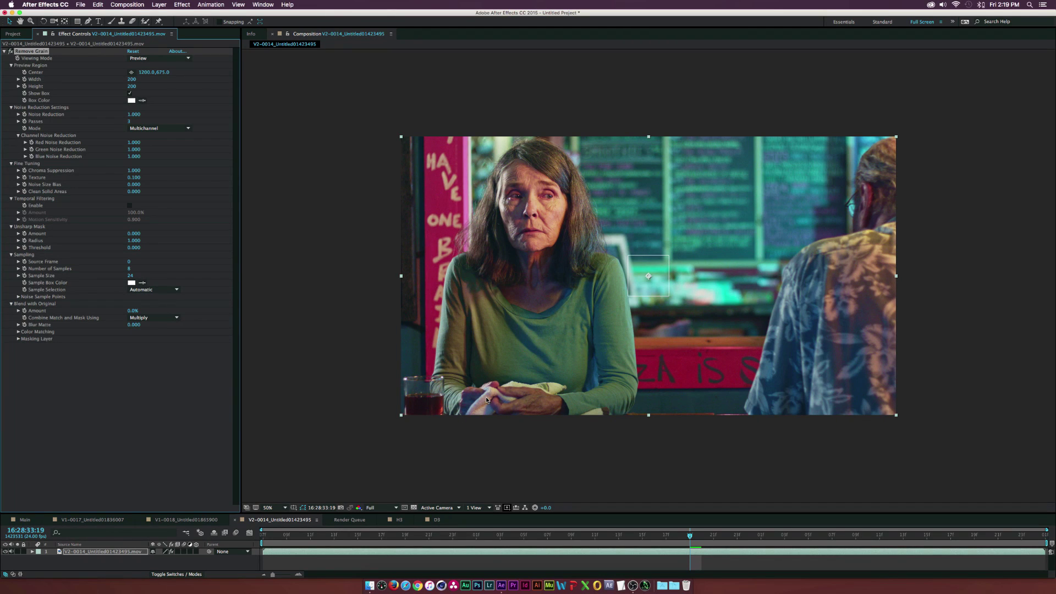
pyautogui.press('.')
pyautogui.press('.')
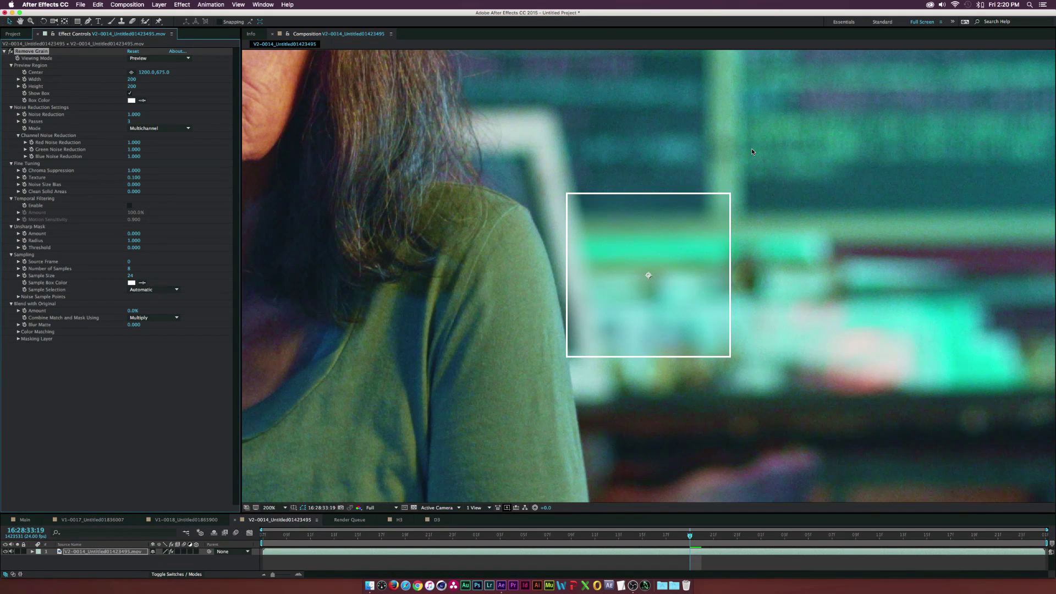
pyautogui.press(',')
pyautogui.press(',')
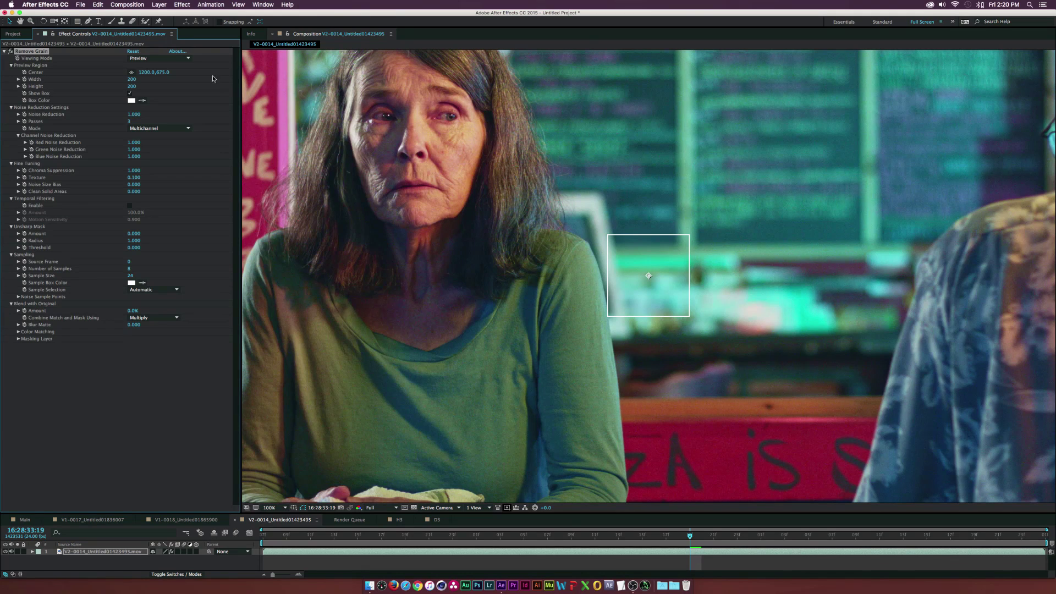
# Step: Set Remove Grain's Viewing Mode on V2-0014 to Final Output and zoom out to 50%
pyautogui.click(164, 59)
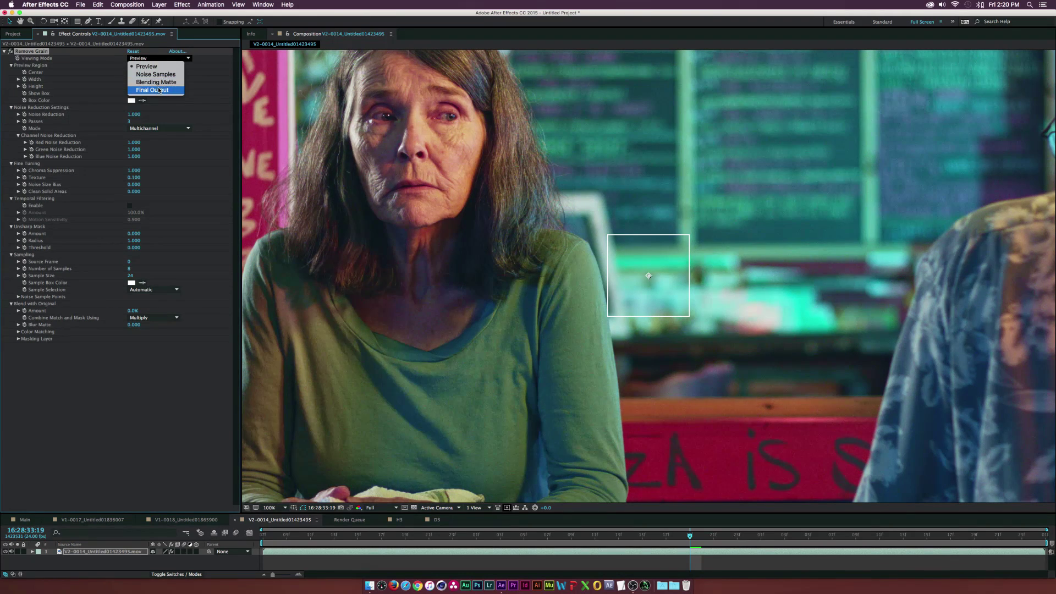
pyautogui.click(152, 89)
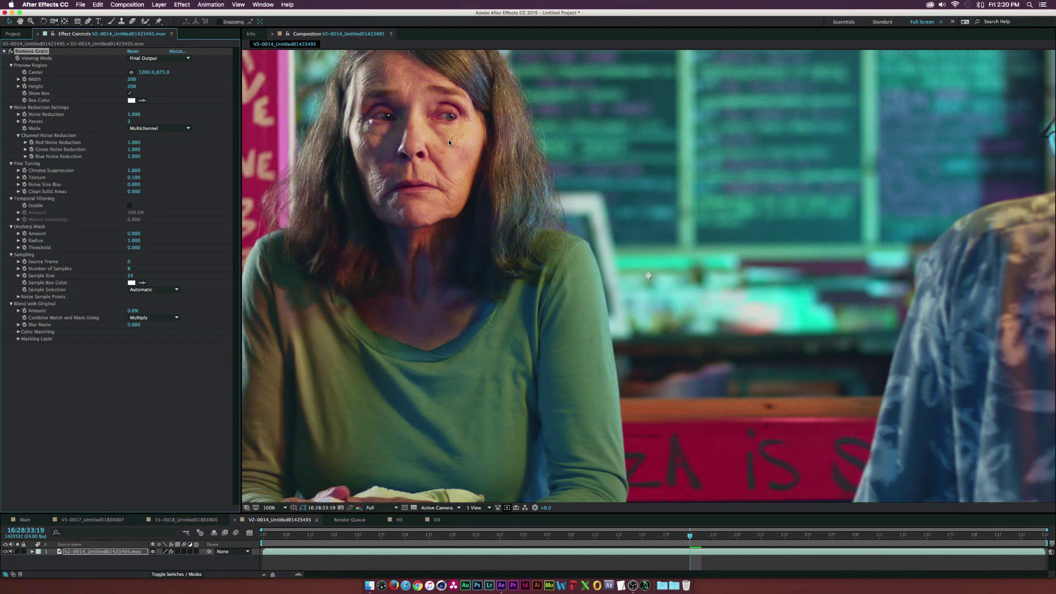
pyautogui.press(',')
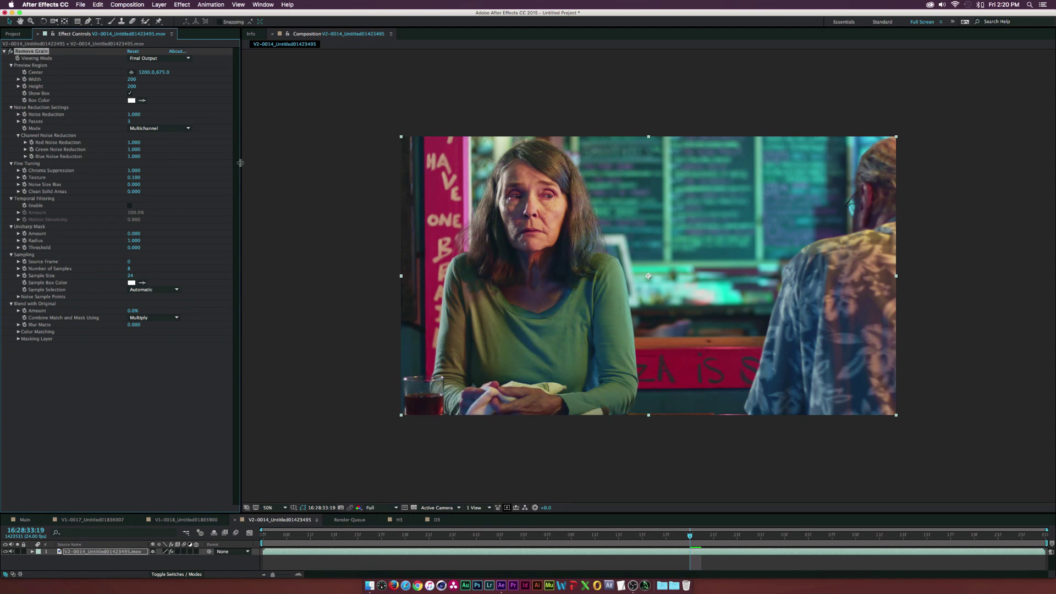
# Step: Try a Noise Reduction of 0.2 and zoom in to check the grain
pyautogui.click(135, 114)
pyautogui.write('.2')
pyautogui.click(123, 408)
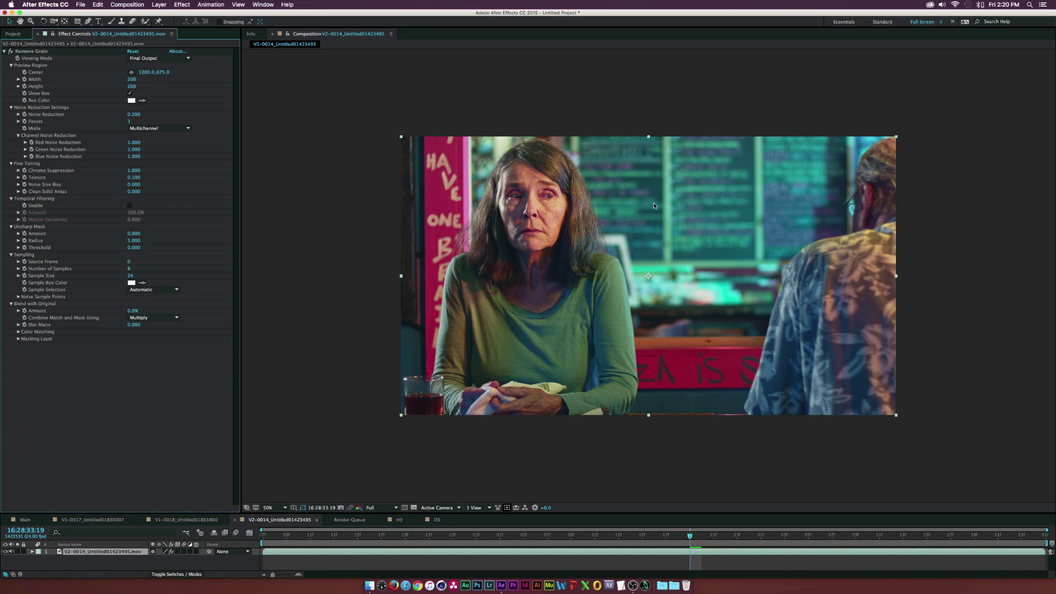
pyautogui.press('.')
pyautogui.press('.')
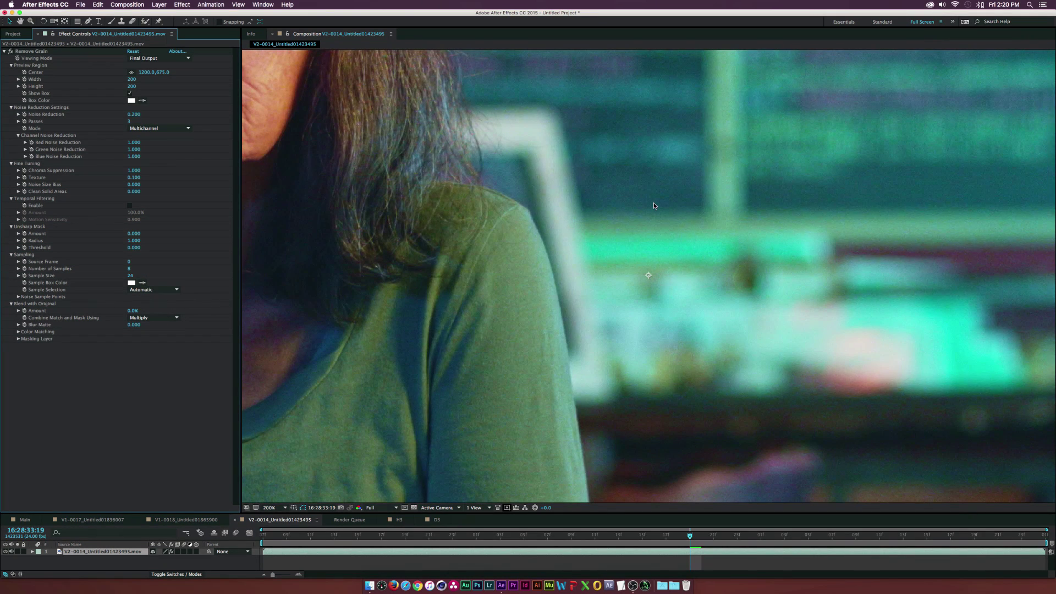
pyautogui.press(',')
pyautogui.press(',')
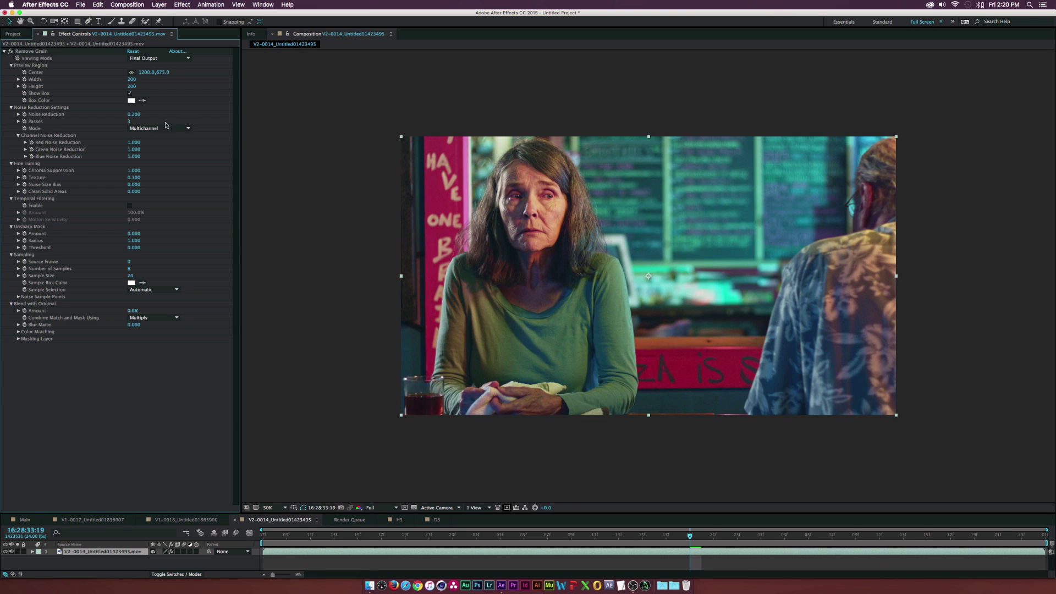
# Step: Raise Noise Reduction to 0.4 and zoom in at 200% to compare, then back to 100%
pyautogui.click(132, 115)
pyautogui.write('0.4')
pyautogui.press('Return')
pyautogui.press('.')
pyautogui.press('.')
pyautogui.press('.')
pyautogui.press(',')
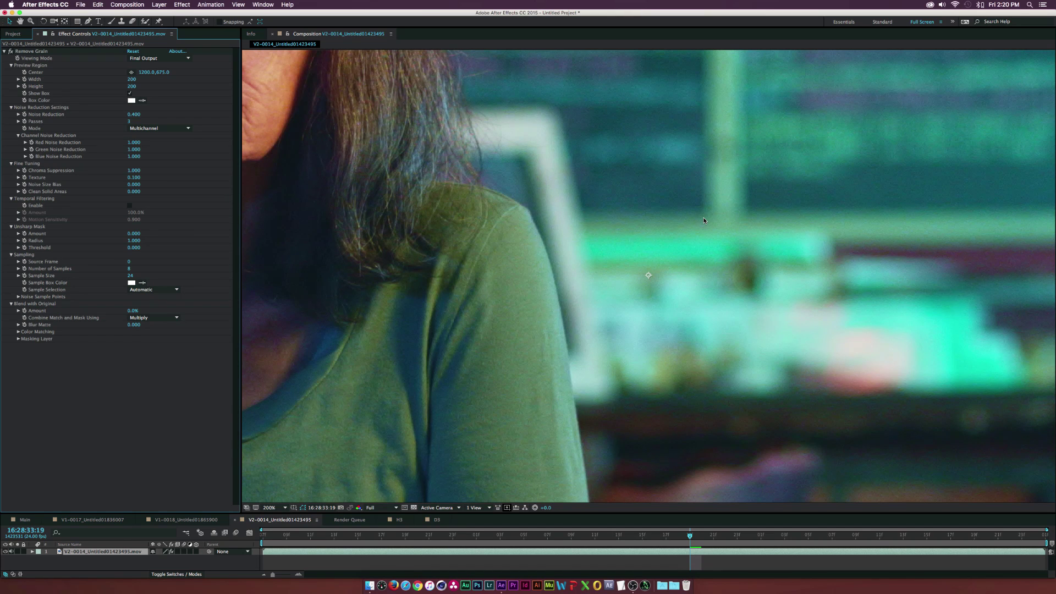
pyautogui.press(',')
pyautogui.press(',')
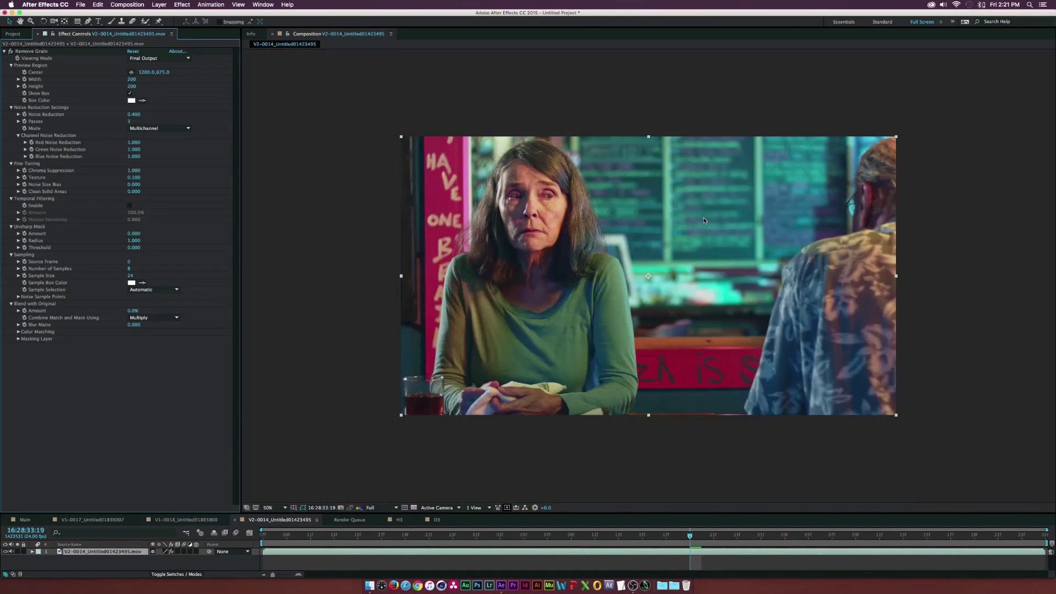